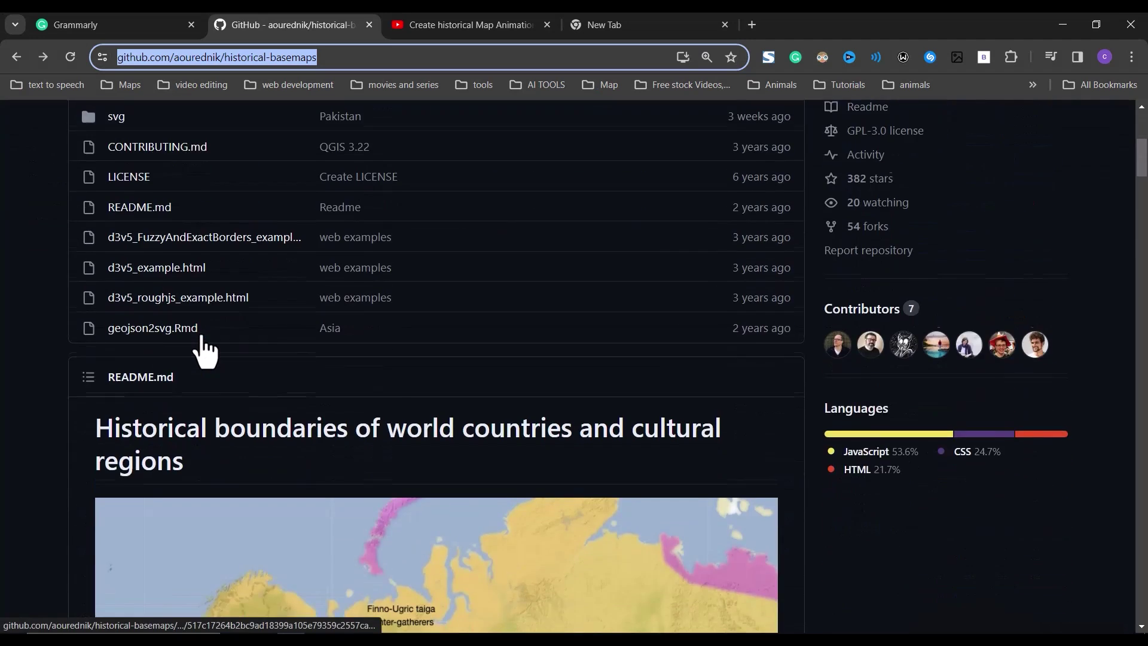
- Review the historical-basemaps repository page and play part of the earlier video on creating historical map animations
{"action": "scroll", "coordinate": [203, 349], "scroll_direction": "up", "scroll_amount": 6}
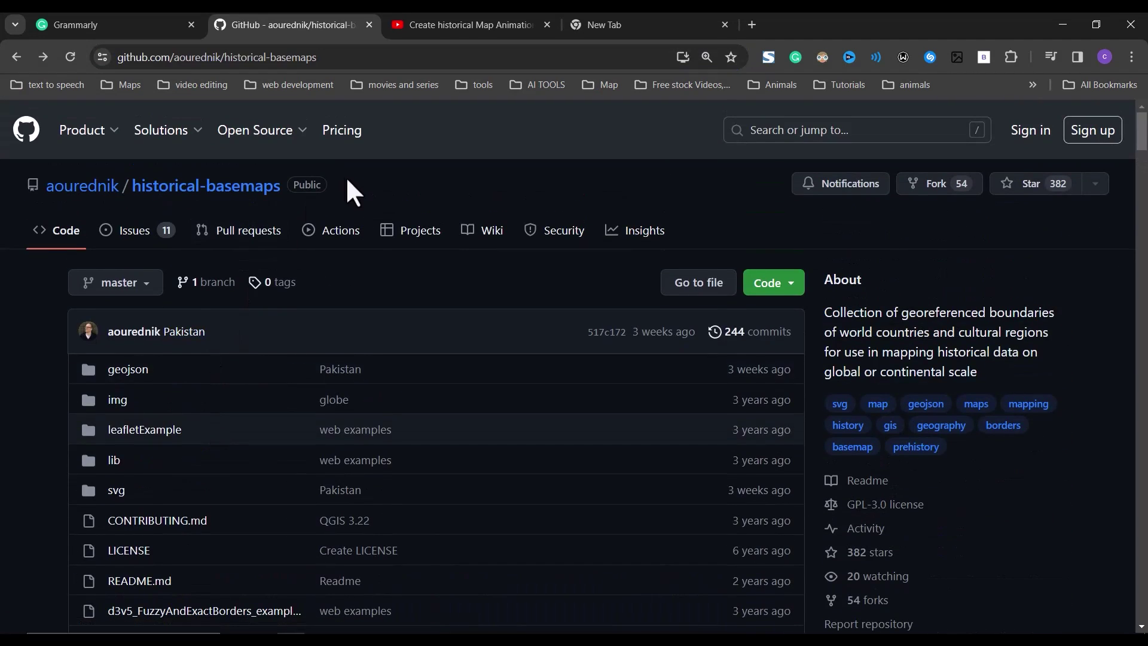
{"action": "scroll", "coordinate": [346, 230], "scroll_direction": "down", "scroll_amount": 2}
{"action": "left_click", "coordinate": [418, 18]}
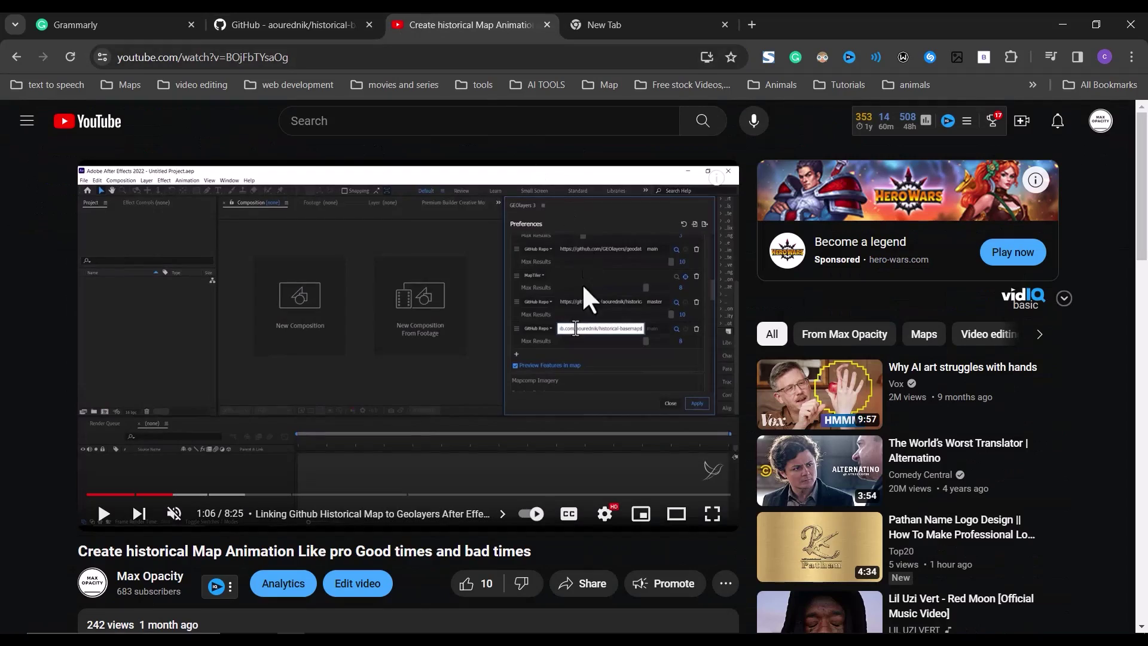
{"action": "left_click", "coordinate": [104, 515]}
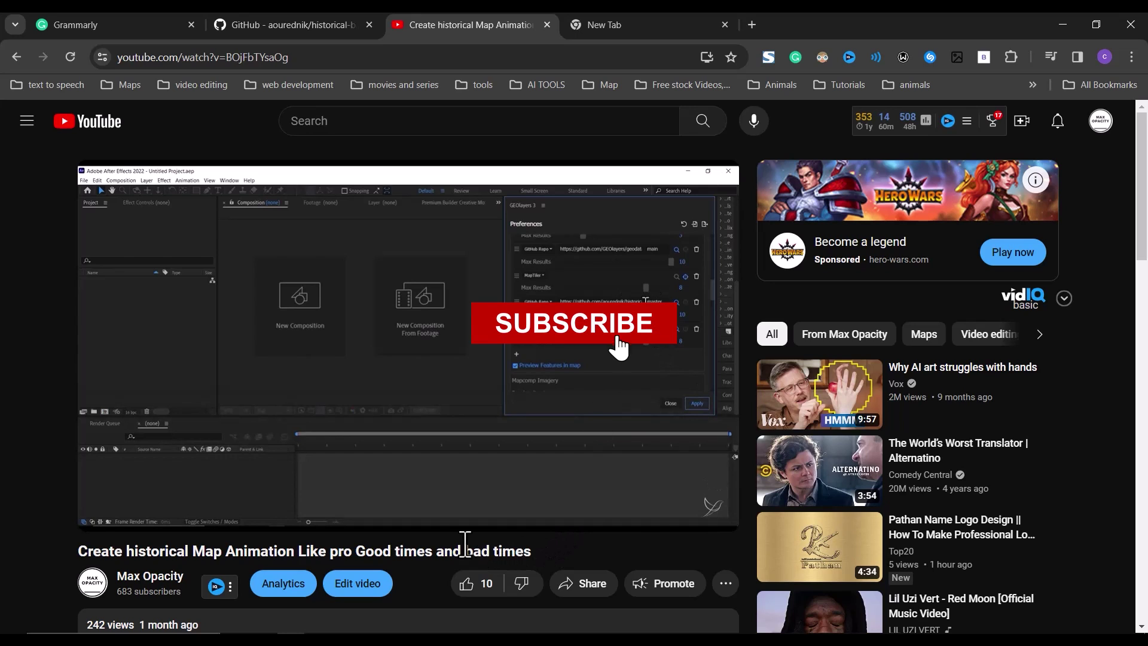
{"action": "left_click", "coordinate": [104, 513]}
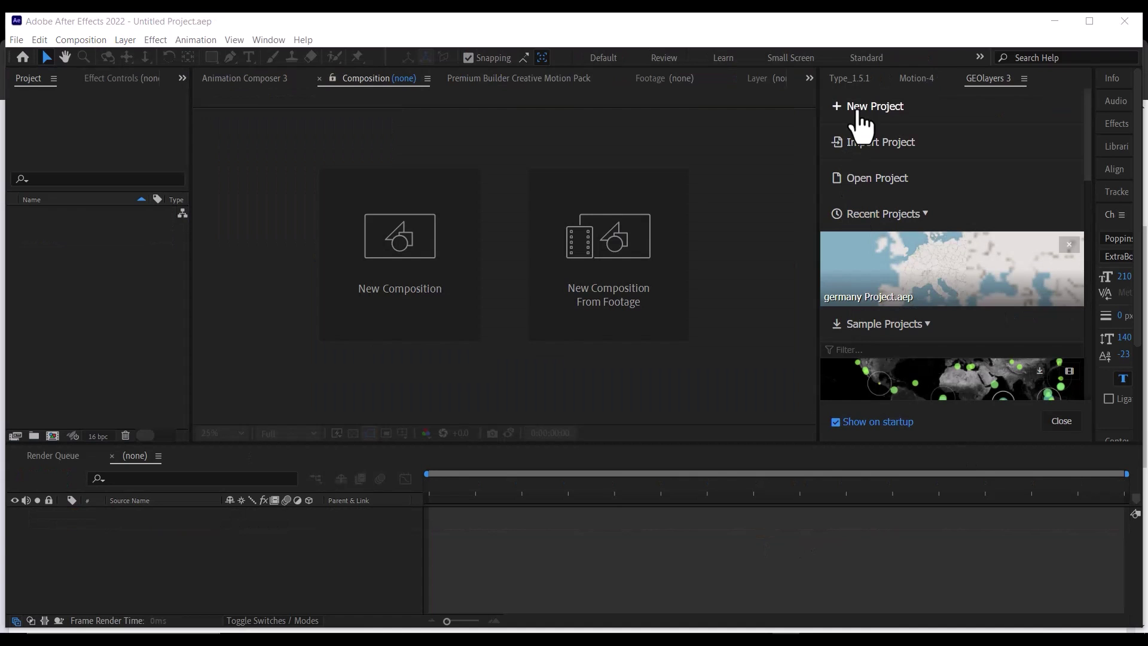
- Switch to After Effects and start a new GEOlayers 3 project, repositioning the mapcomp's map area
{"action": "left_click", "coordinate": [856, 109]}
{"action": "left_click_drag", "start_coordinate": [946, 193], "coordinate": [931, 263]}
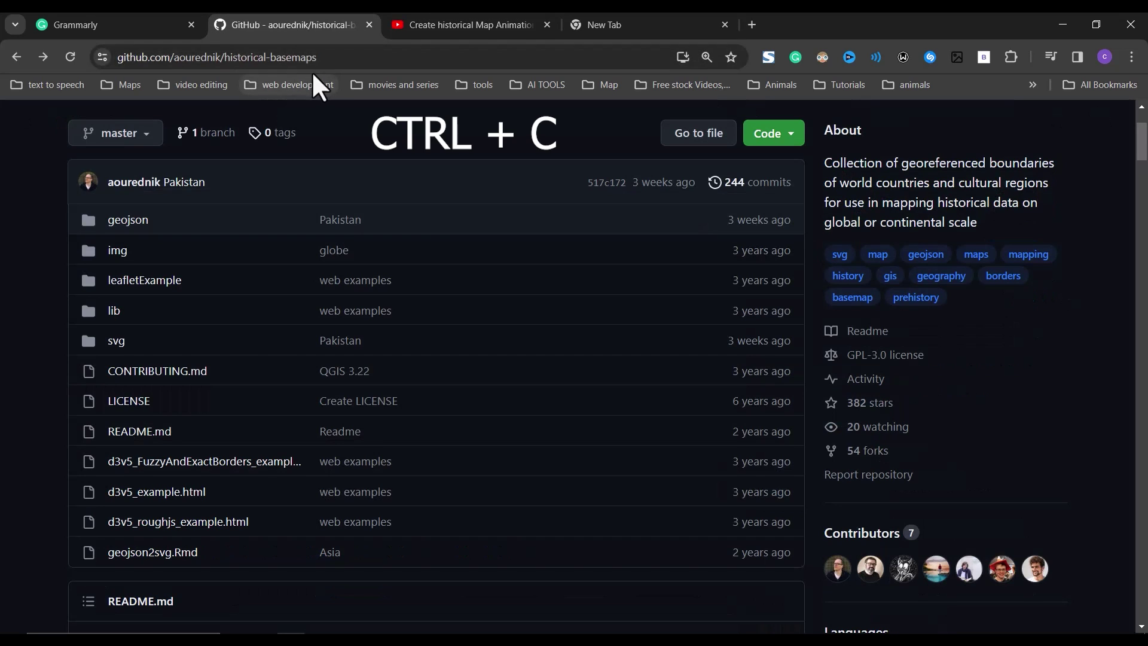
- Copy the address github.com/aourednik/historical-basemaps from the browser and add a new search provider in the GEOlayers 3 preferences
{"action": "left_click", "coordinate": [323, 58]}
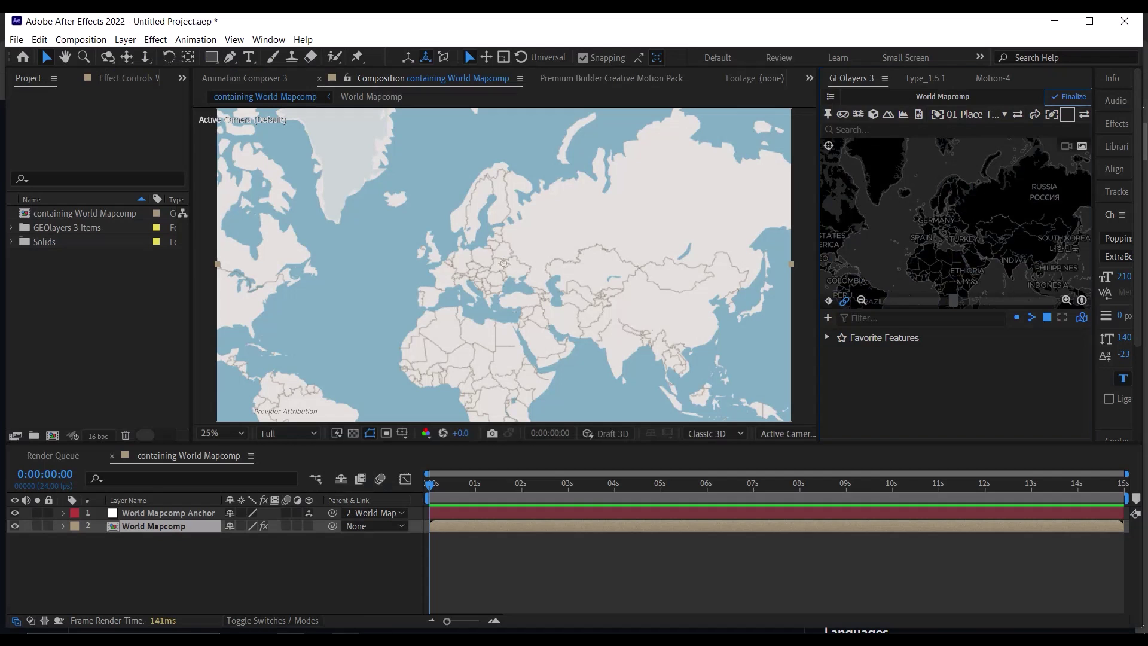
{"action": "left_click", "coordinate": [885, 78]}
{"action": "left_click", "coordinate": [937, 212]}
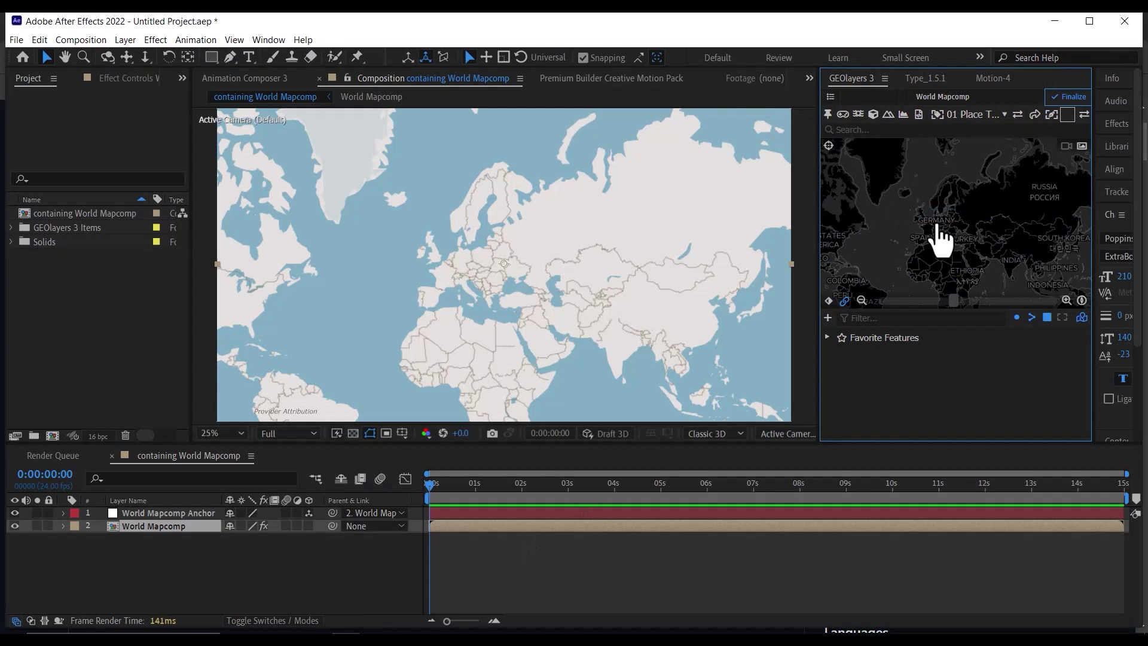
{"action": "scroll", "coordinate": [935, 263], "scroll_direction": "down", "scroll_amount": 5}
{"action": "scroll", "coordinate": [933, 266], "scroll_direction": "down", "scroll_amount": 5}
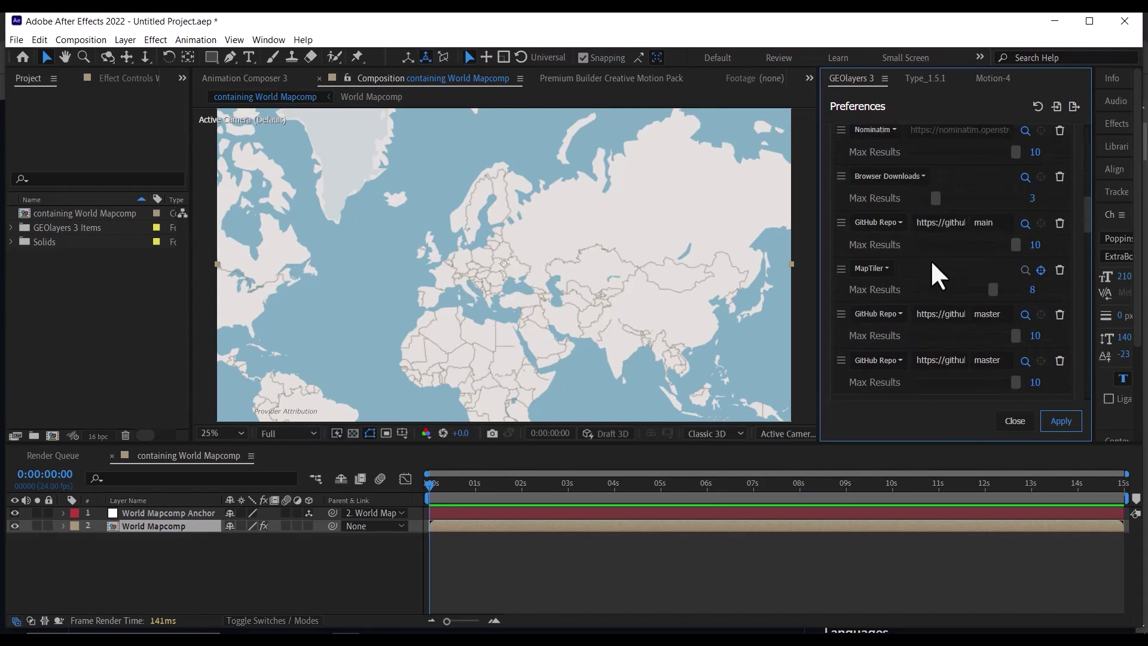
{"action": "left_click", "coordinate": [840, 291]}
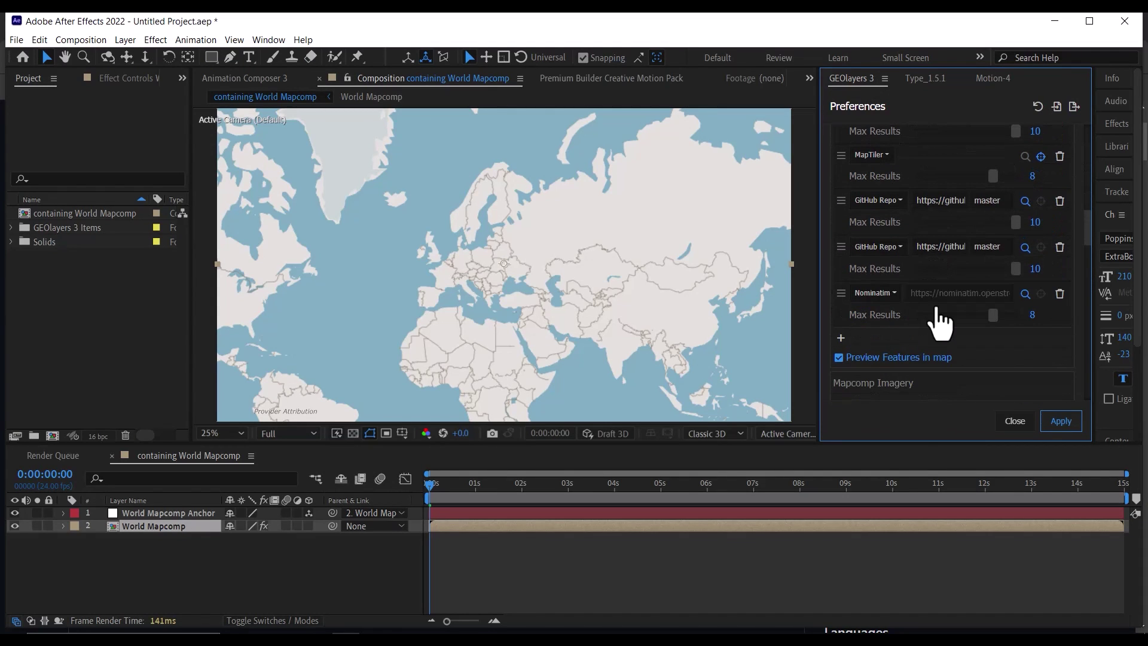
- Make the new provider a GitHub Repo with the copied address and branch master, and apply the preferences
{"action": "left_click", "coordinate": [878, 295]}
{"action": "left_click", "coordinate": [883, 270]}
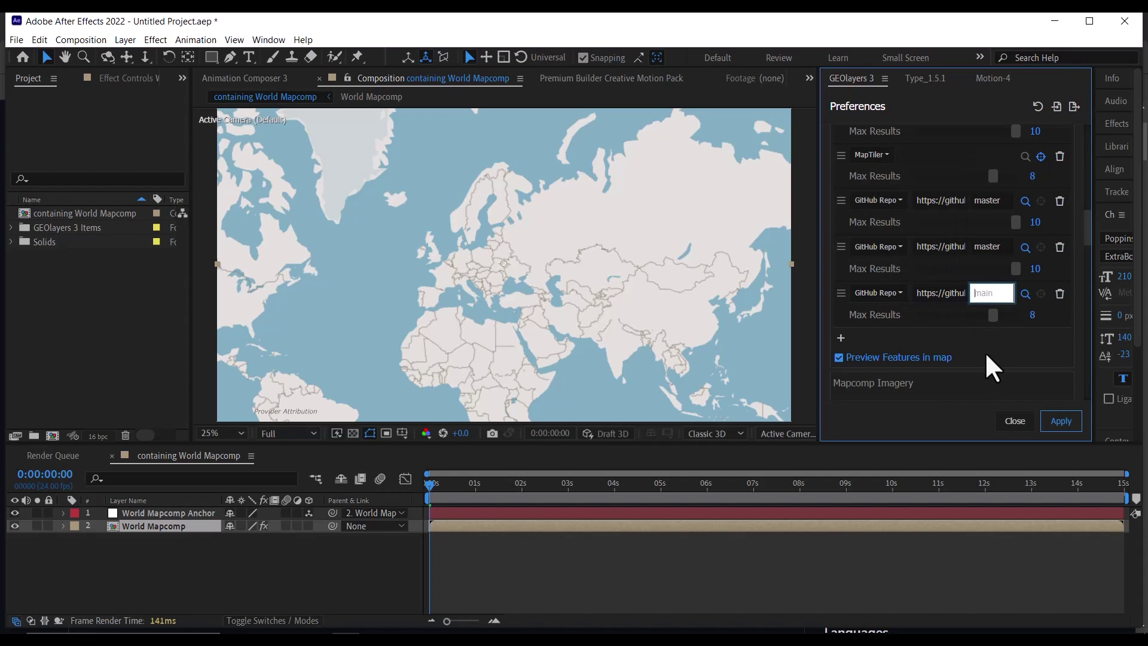
{"action": "type", "text": "master"}
{"action": "left_click", "coordinate": [1059, 421]}
{"action": "left_click", "coordinate": [884, 78]}
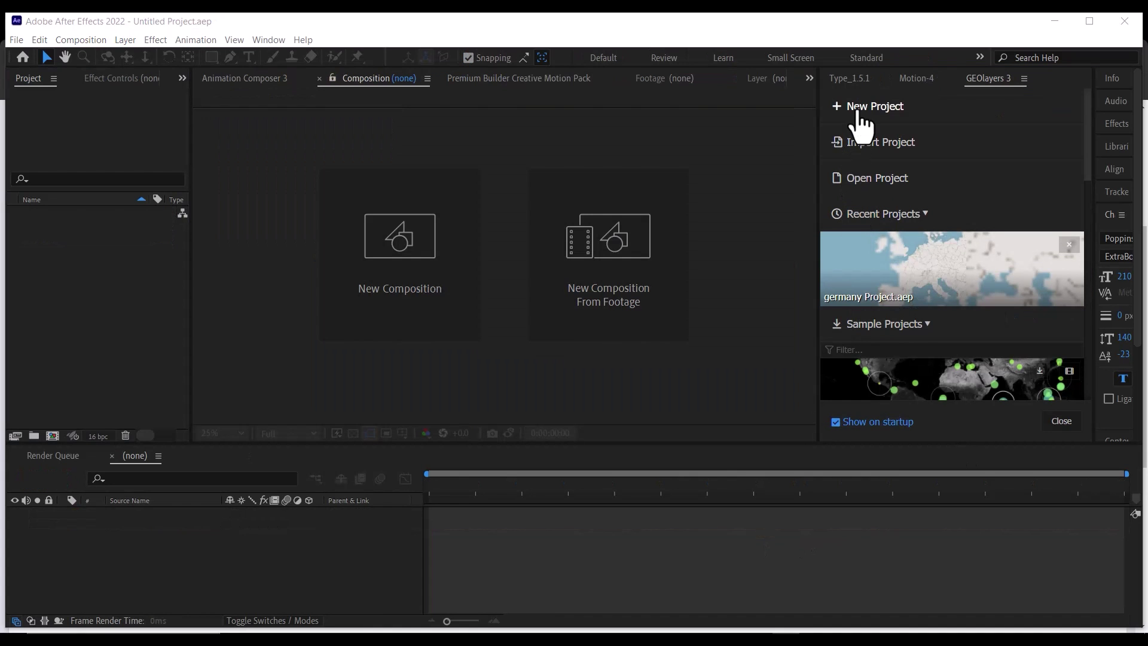
- Start a new GEOlayers project and frame the mapcomp's area on Germany and central Europe
{"action": "left_click", "coordinate": [859, 114]}
{"action": "left_click_drag", "start_coordinate": [940, 187], "coordinate": [927, 274]}
{"action": "left_click_drag", "start_coordinate": [941, 218], "coordinate": [919, 268]}
{"action": "scroll", "coordinate": [918, 245], "scroll_direction": "up", "scroll_amount": 5}
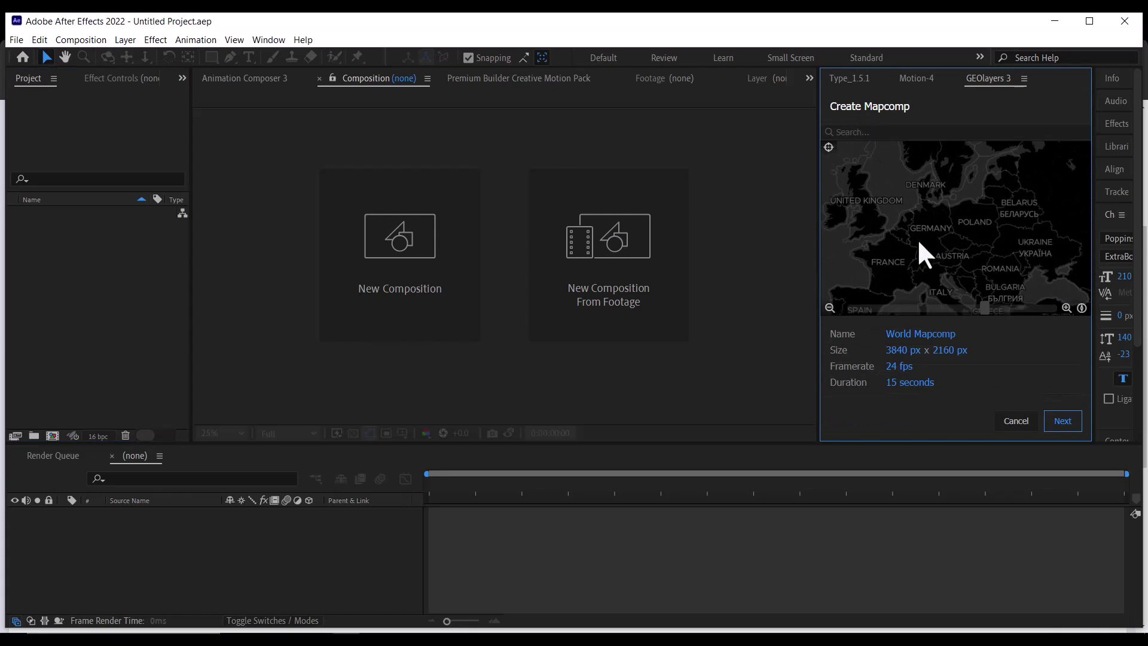
{"action": "left_click", "coordinate": [1063, 420]}
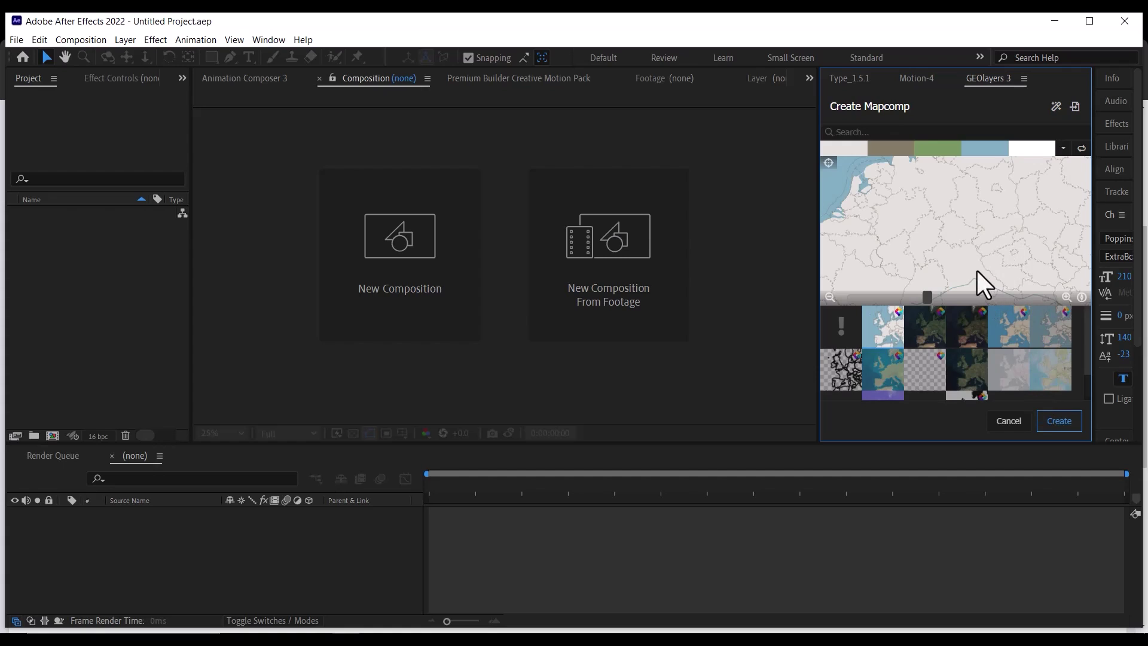
- Customize the Basic map imagery by hiding contents such as Parks, Roads and Admin Sub, and create the mapcomp with it
{"action": "left_click", "coordinate": [883, 328]}
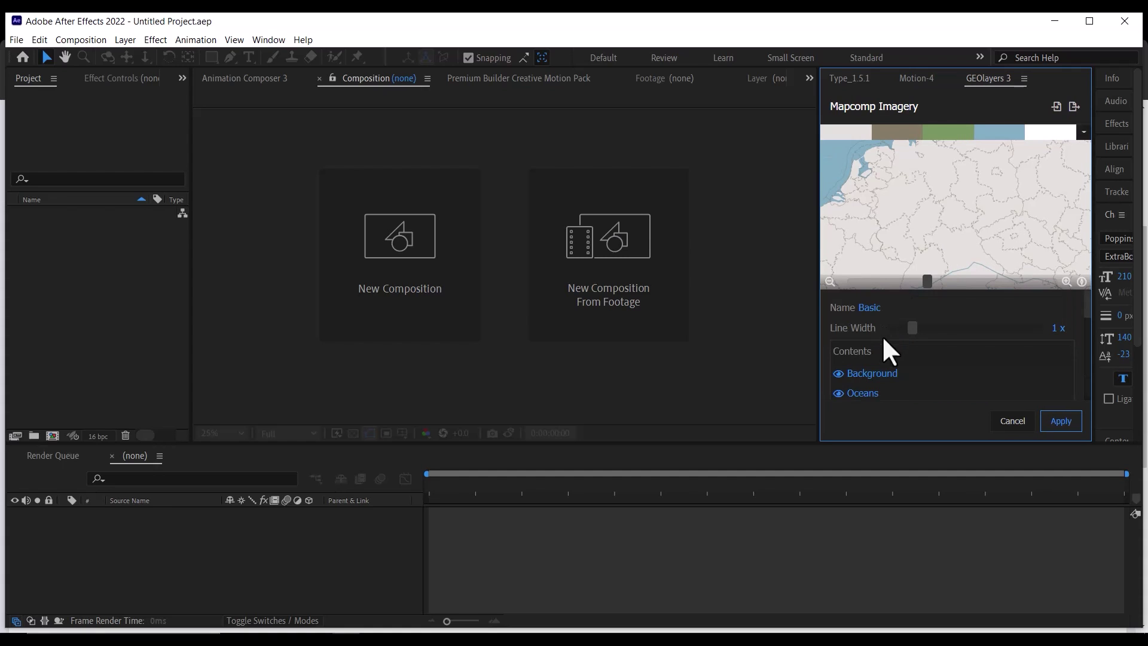
{"action": "left_click", "coordinate": [838, 339]}
{"action": "left_click", "coordinate": [838, 359]}
{"action": "left_click", "coordinate": [838, 378]}
{"action": "scroll", "coordinate": [840, 376], "scroll_direction": "down", "scroll_amount": 2}
{"action": "left_click", "coordinate": [838, 328]}
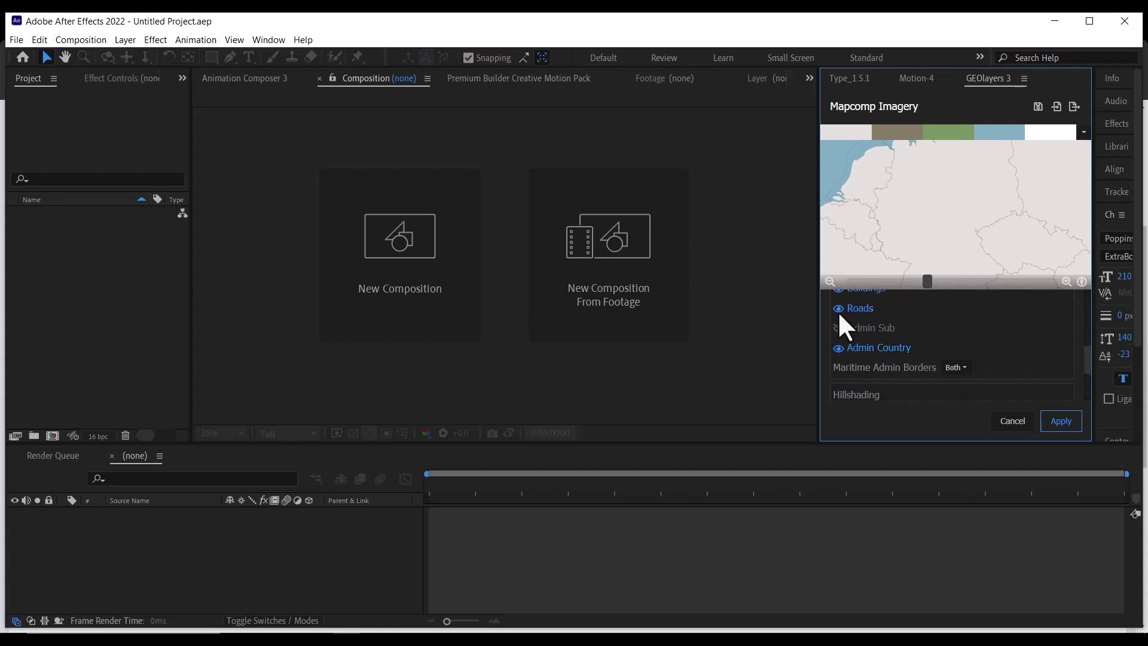
{"action": "left_click", "coordinate": [838, 310]}
{"action": "scroll", "coordinate": [849, 344], "scroll_direction": "up", "scroll_amount": 1}
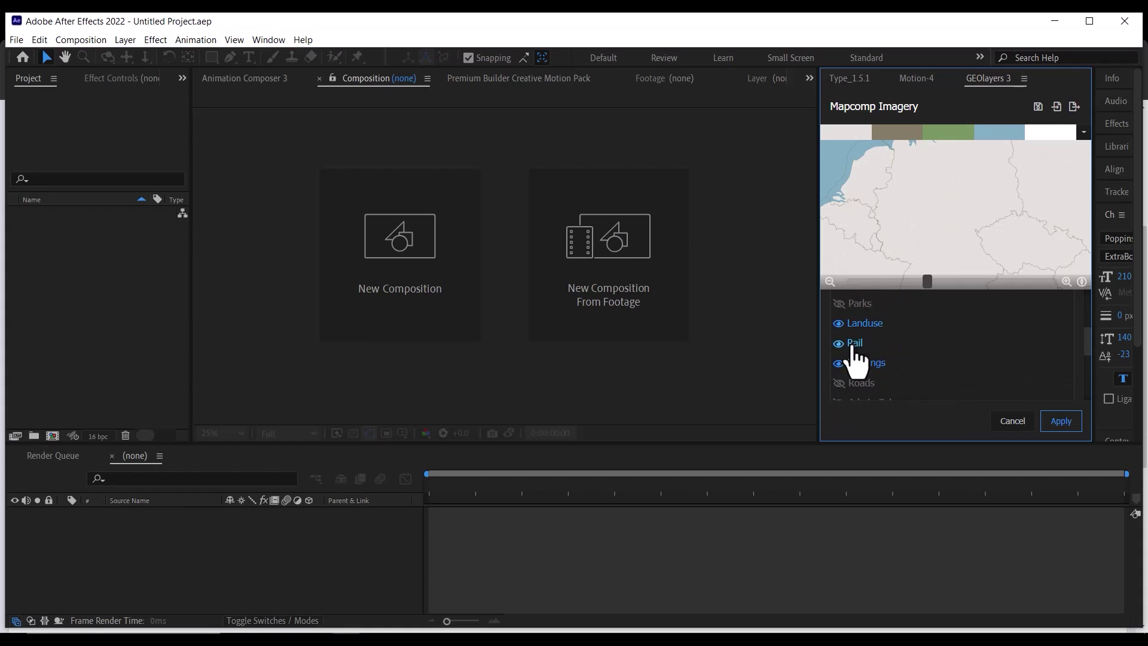
{"action": "left_click", "coordinate": [1052, 422]}
{"action": "left_click", "coordinate": [1053, 418]}
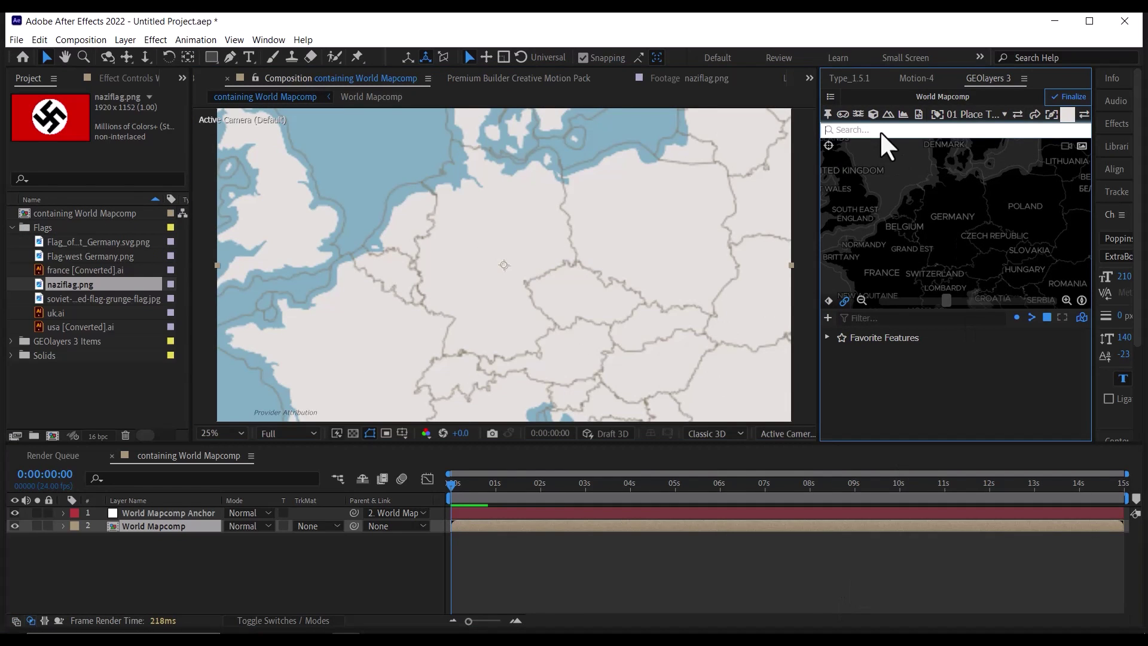
- Search for Germany, draw its sovereign country shape in the solid white style, and extend that layer to 10 seconds
{"action": "type", "text": "germany"}
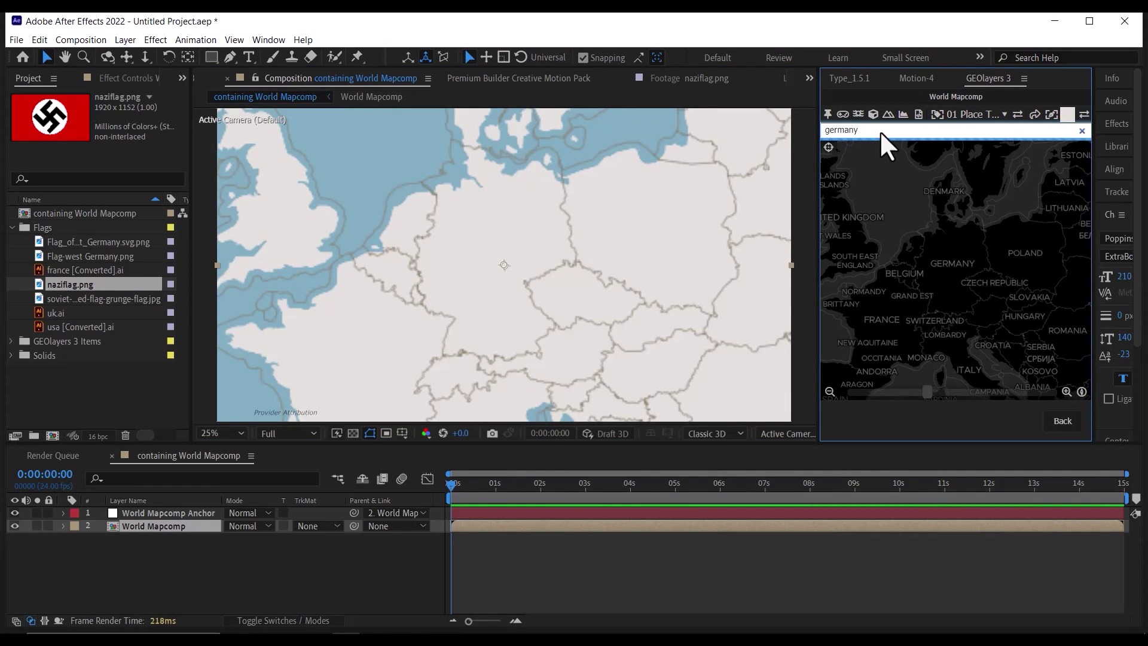
{"action": "key", "text": "Return"}
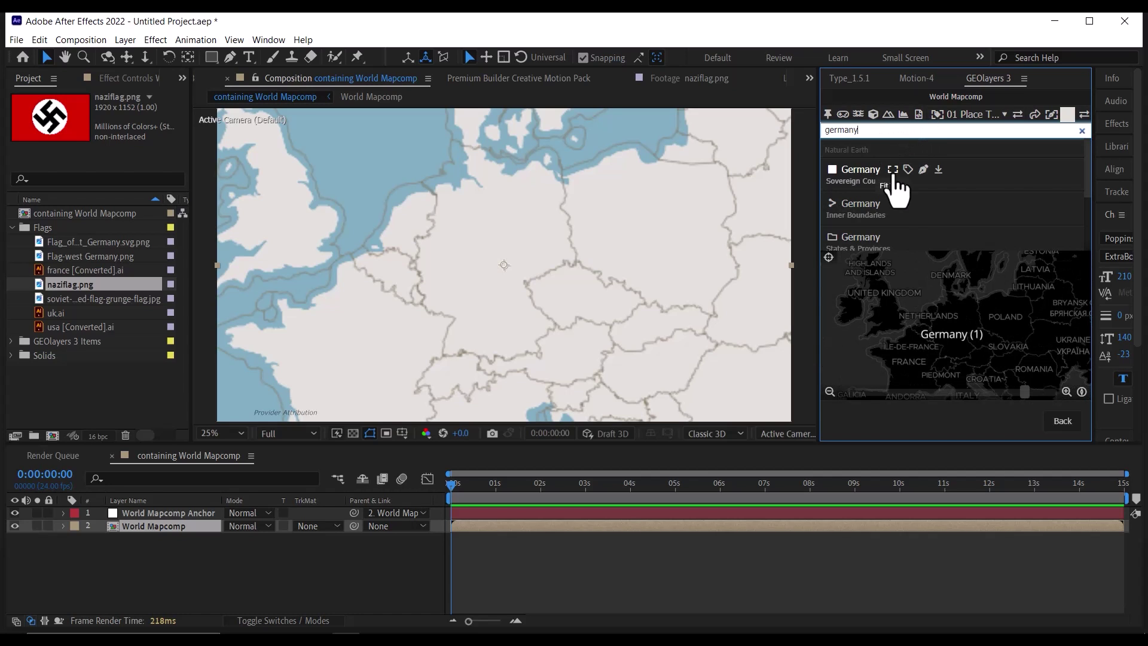
{"action": "left_click", "coordinate": [893, 172]}
{"action": "left_click", "coordinate": [1067, 115]}
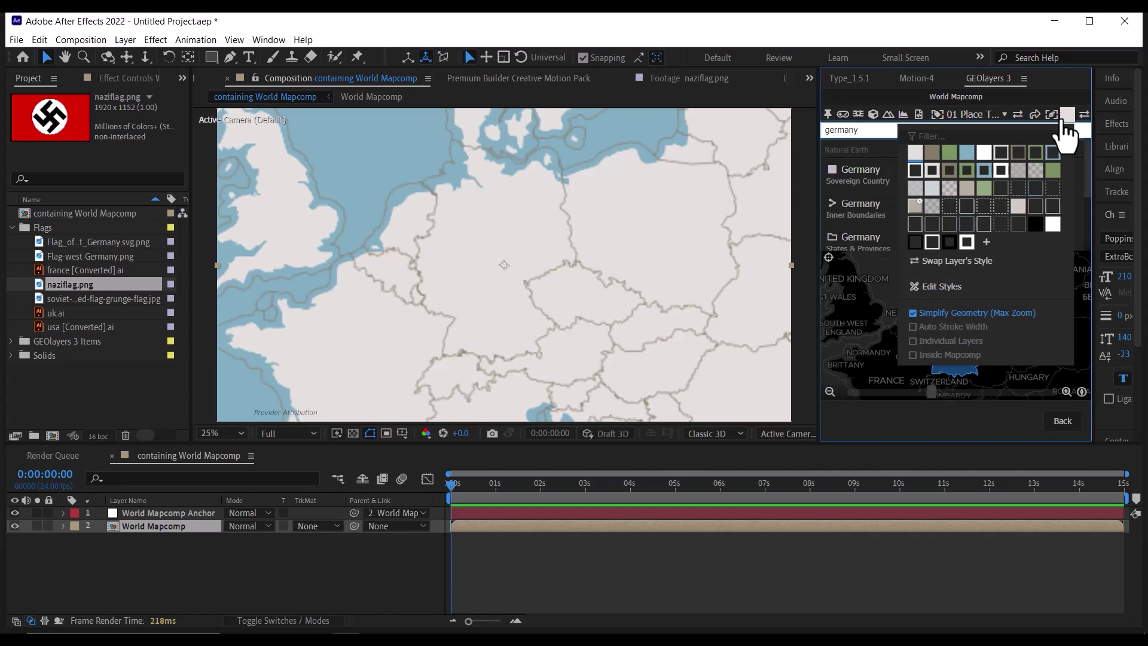
{"action": "left_click", "coordinate": [984, 157]}
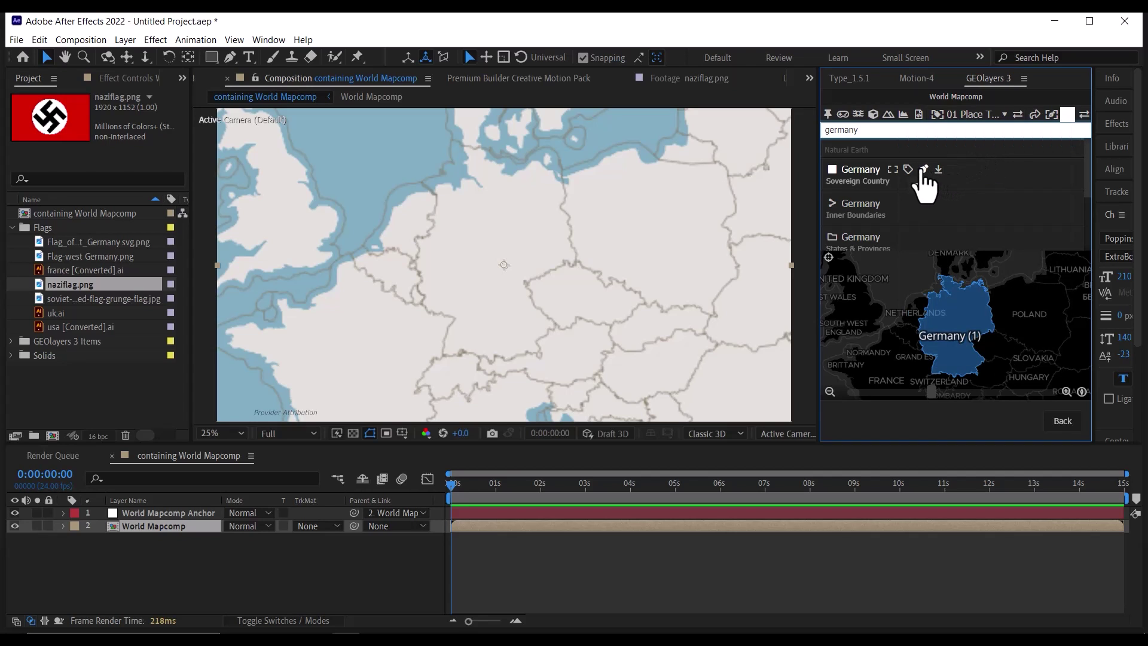
{"action": "left_click", "coordinate": [922, 170]}
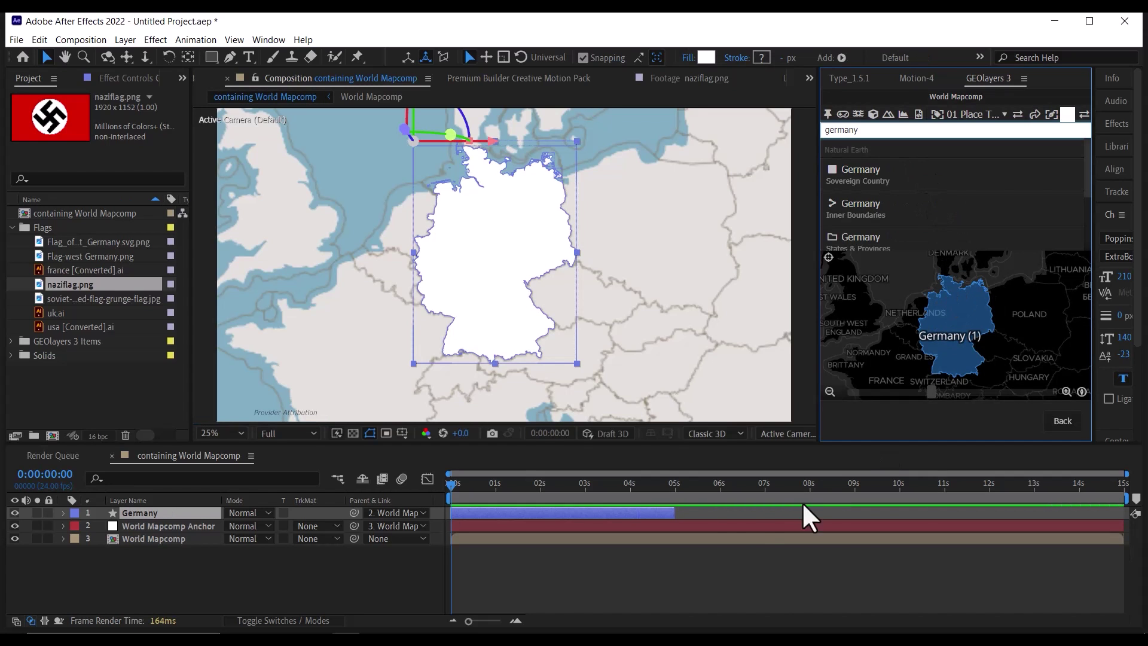
{"action": "left_click_drag", "start_coordinate": [675, 516], "coordinate": [1001, 513]}
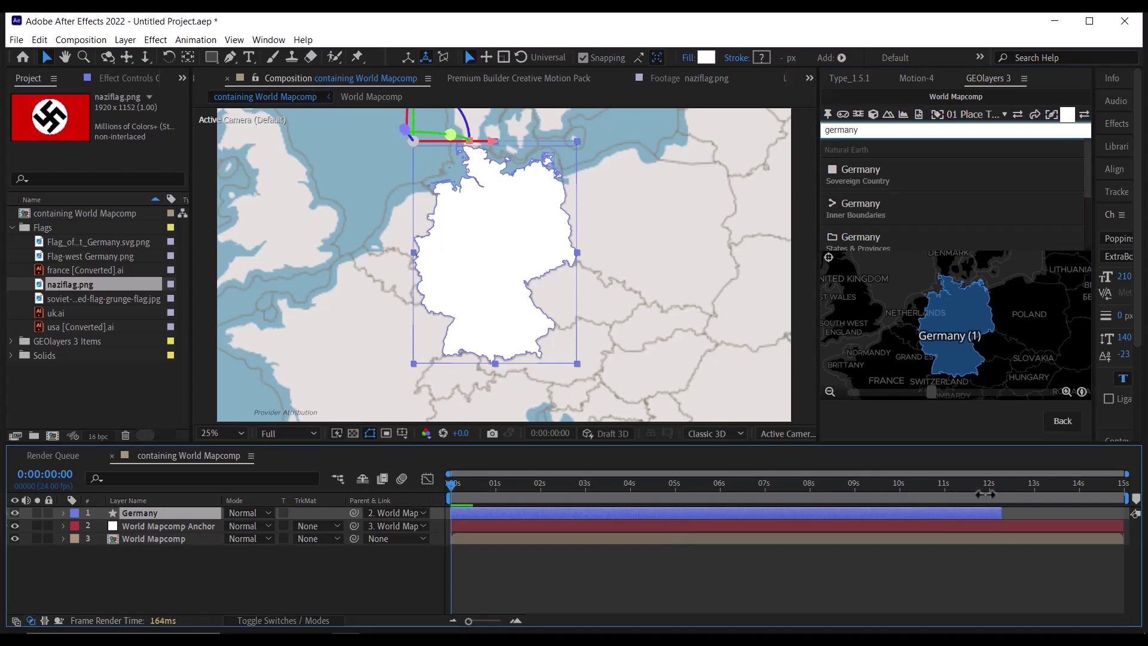
{"action": "left_click_drag", "start_coordinate": [909, 493], "coordinate": [901, 494]}
- Place naziflag.png directly beneath the Germany layer and set its track matte to Alpha Matte "Germany"
{"action": "double_click", "coordinate": [89, 284]}
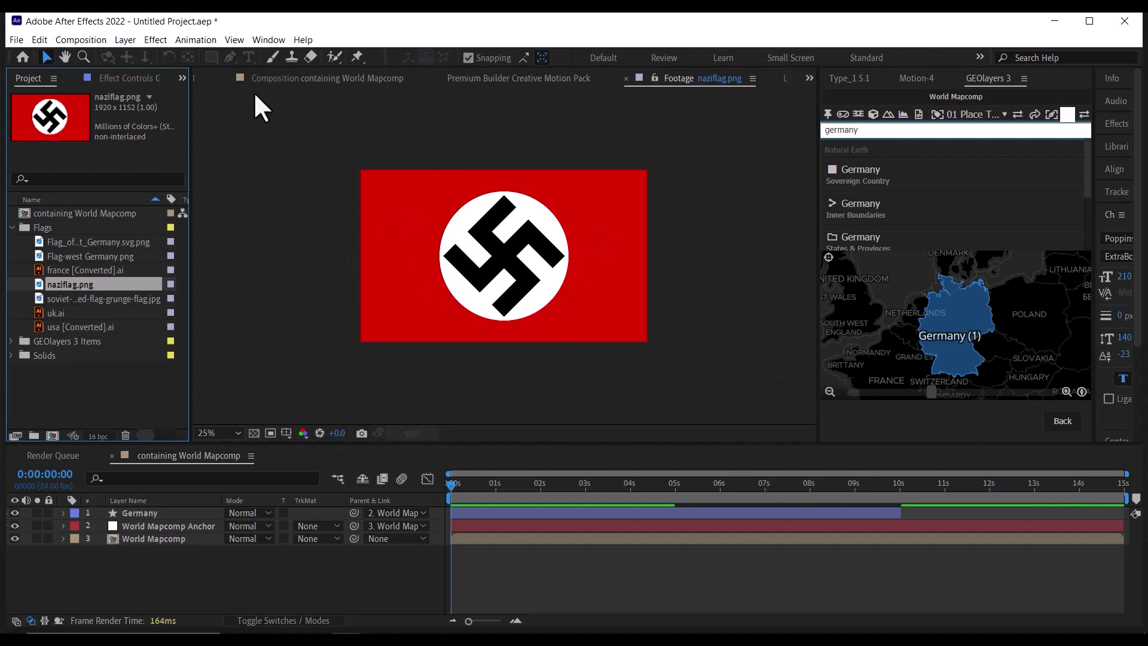
{"action": "left_click", "coordinate": [264, 78]}
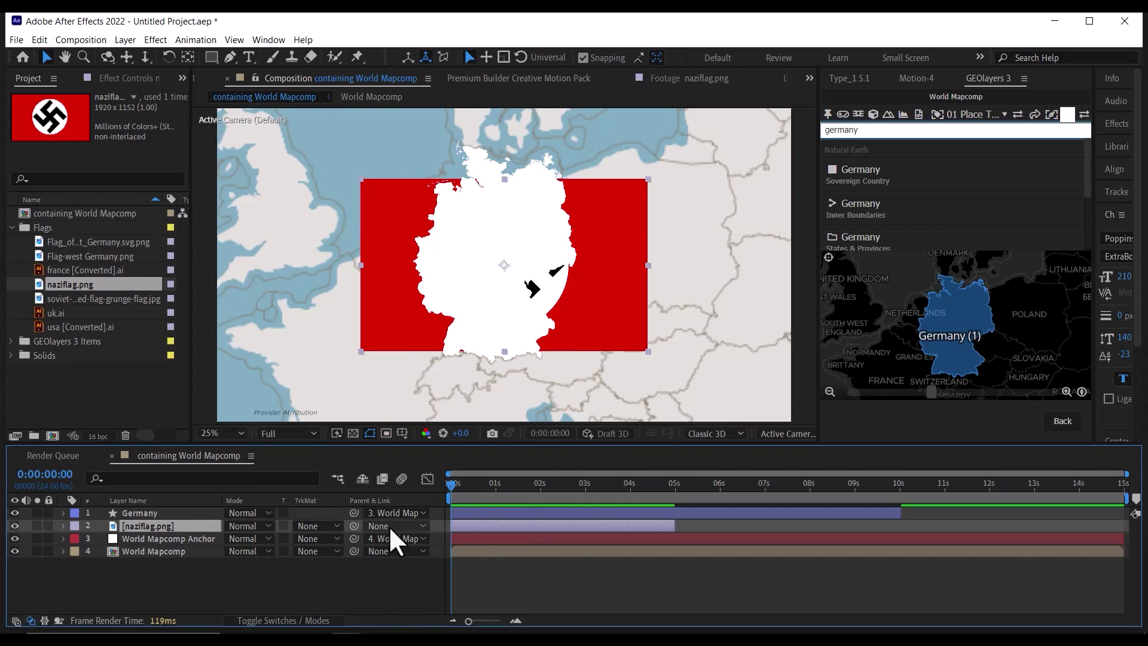
{"action": "left_click", "coordinate": [314, 527]}
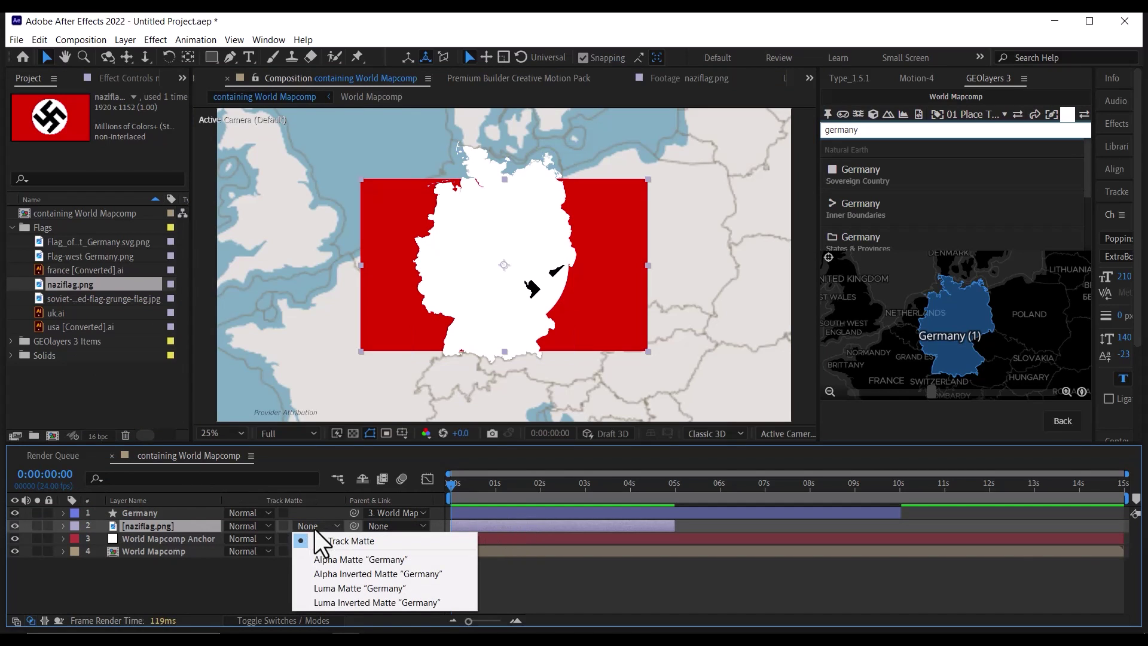
{"action": "left_click", "coordinate": [343, 559]}
- Fit the flag inside Germany with position 1786, 1080, scale 89.0, 94.3% and rotation 103°
{"action": "key", "text": "s"}
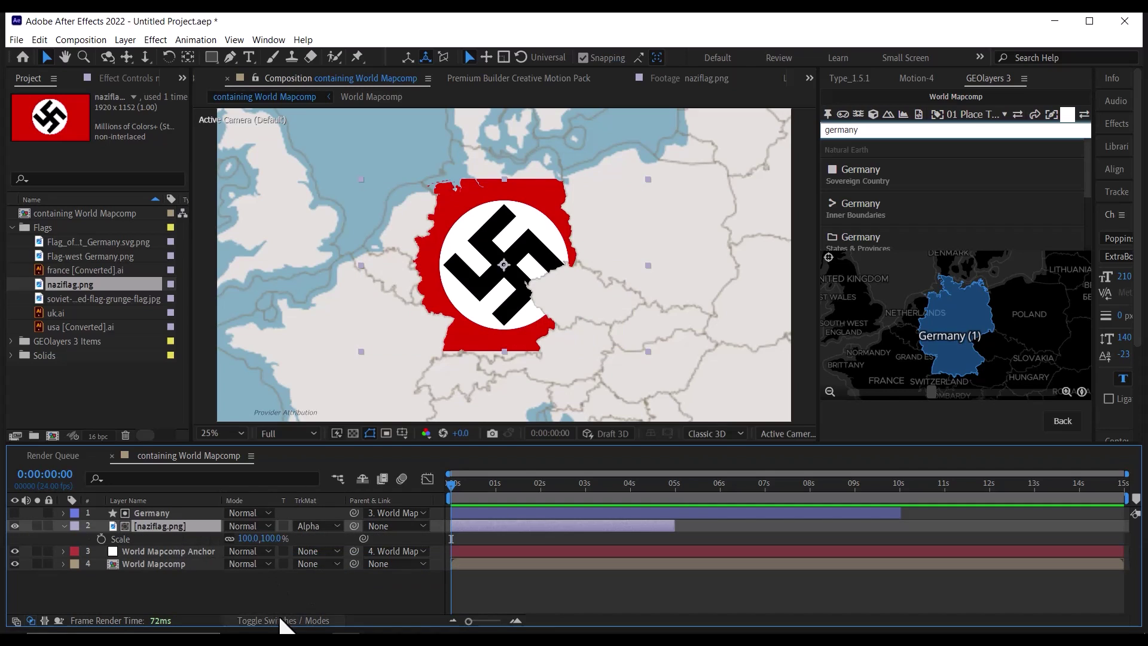
{"action": "left_click", "coordinate": [281, 620]}
{"action": "left_click", "coordinate": [281, 620]}
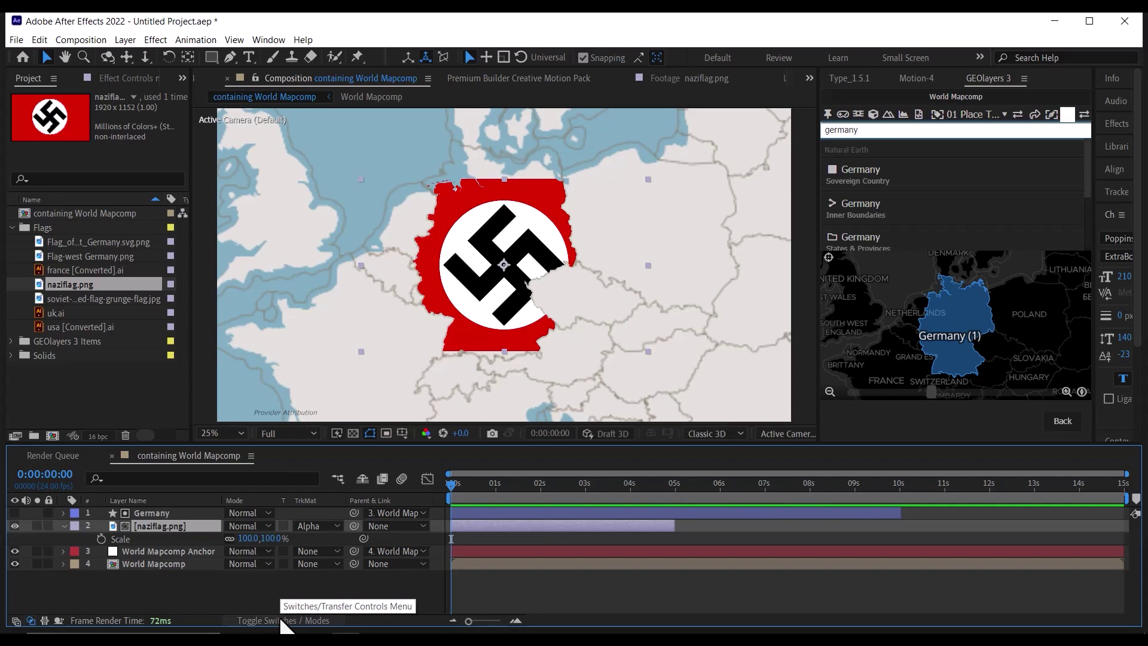
{"action": "left_click", "coordinate": [281, 621]}
{"action": "left_click", "coordinate": [281, 620]}
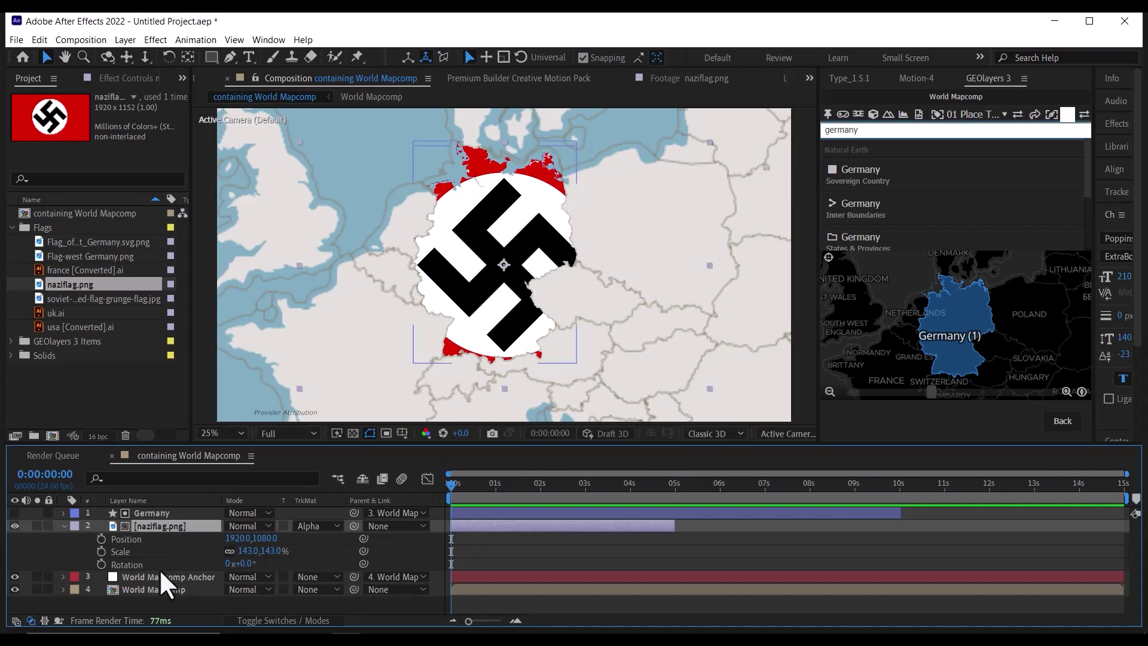
{"action": "mouse_move", "coordinate": [245, 563]}
{"action": "left_mouse_down"}
{"action": "mouse_move", "coordinate": [270, 563]}
{"action": "mouse_move", "coordinate": [182, 541]}
{"action": "mouse_move", "coordinate": [243, 551]}
{"action": "left_mouse_up"}
{"action": "mouse_move", "coordinate": [557, 283]}
{"action": "left_mouse_down"}
{"action": "mouse_move", "coordinate": [568, 284]}
{"action": "mouse_move", "coordinate": [558, 290]}
{"action": "left_mouse_up"}
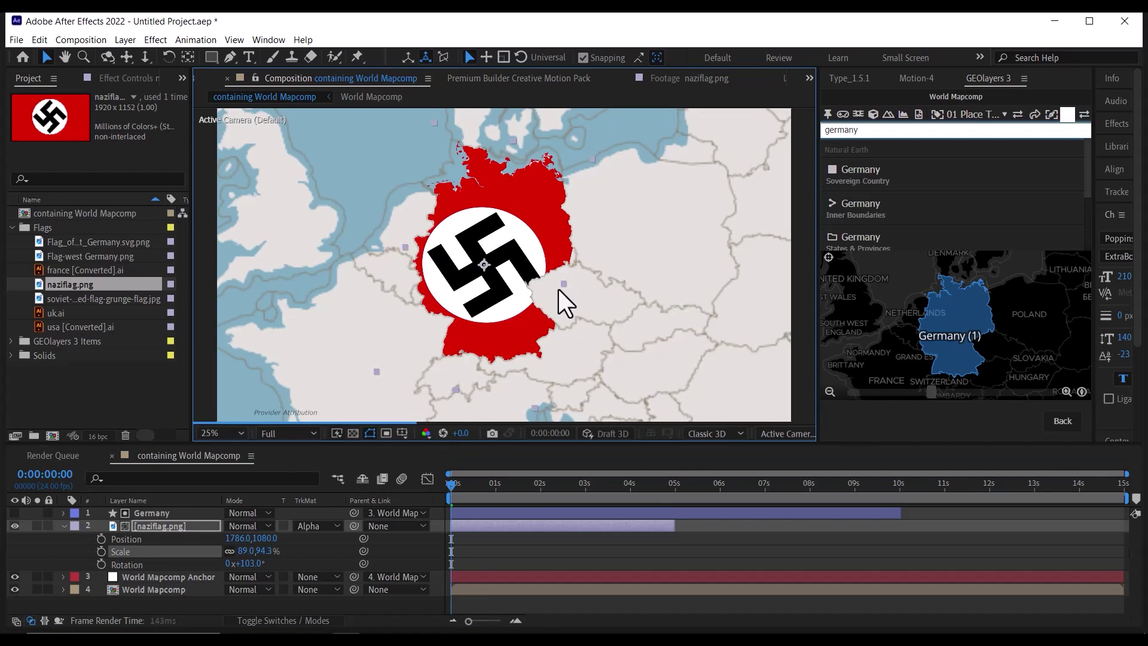
{"action": "key", "text": "space"}
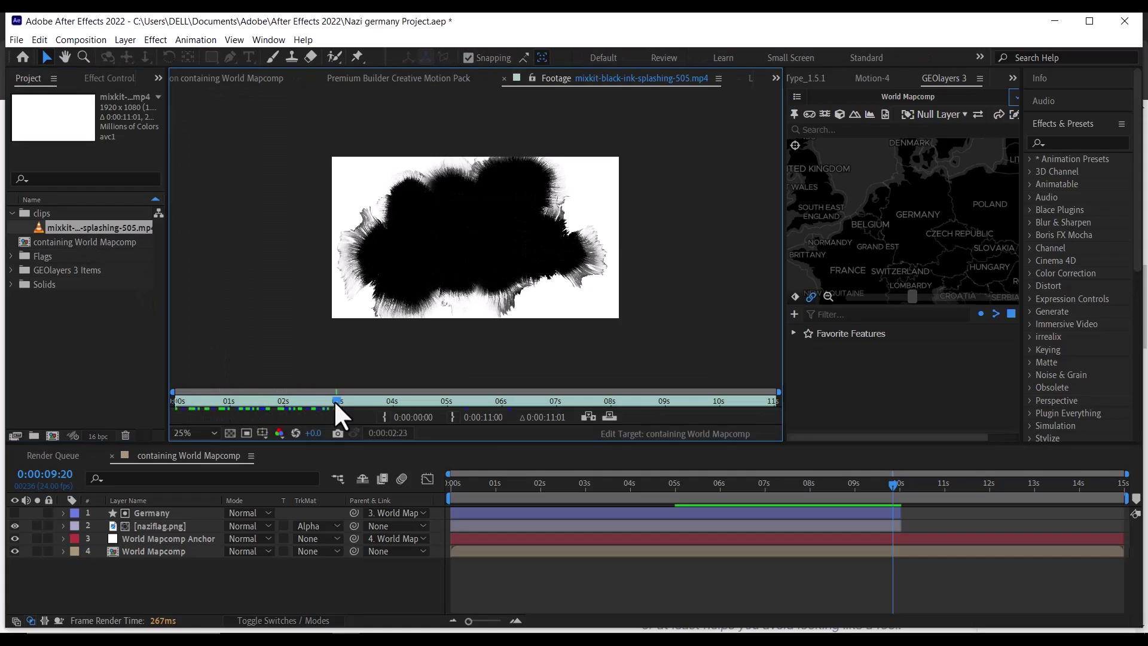
- Add the mixkit black ink splashing clip as the top layer and fit it to the composition
{"action": "left_click_drag", "start_coordinate": [335, 402], "coordinate": [174, 401]}
{"action": "left_click_drag", "start_coordinate": [88, 227], "coordinate": [130, 510]}
{"action": "right_click", "coordinate": [178, 509]}
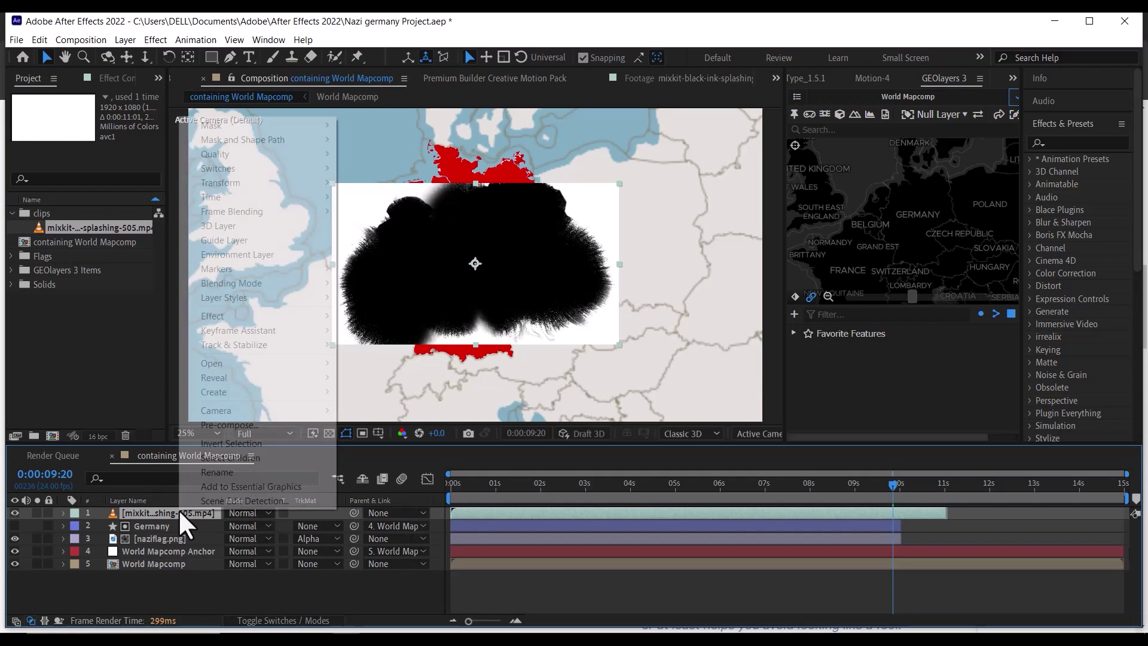
{"action": "mouse_move", "coordinate": [233, 184]}
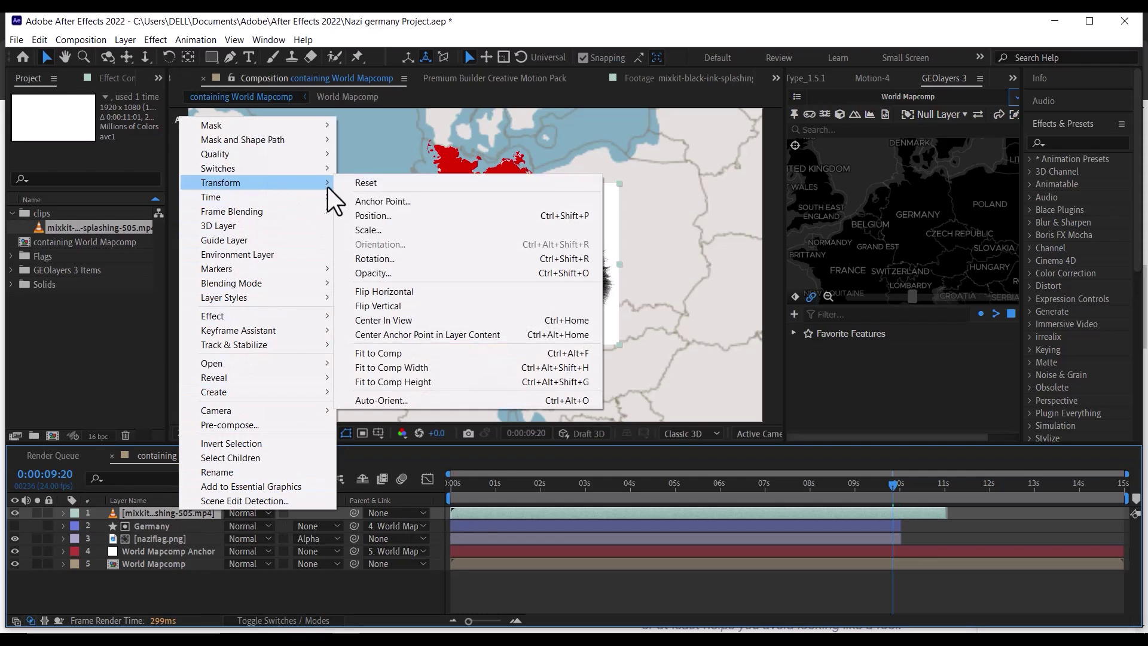
{"action": "left_click", "coordinate": [425, 351]}
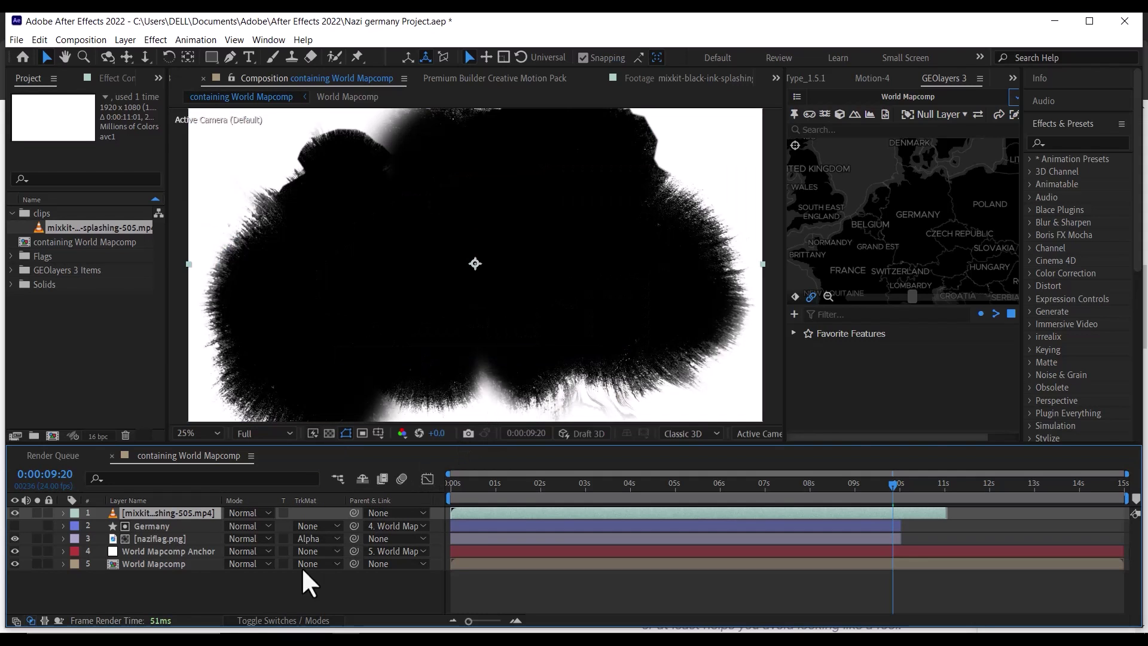
- Set the ink splash clip's blending mode to Screen and apply Set Matte to it with Germany as the matte layer
{"action": "left_click", "coordinate": [250, 513]}
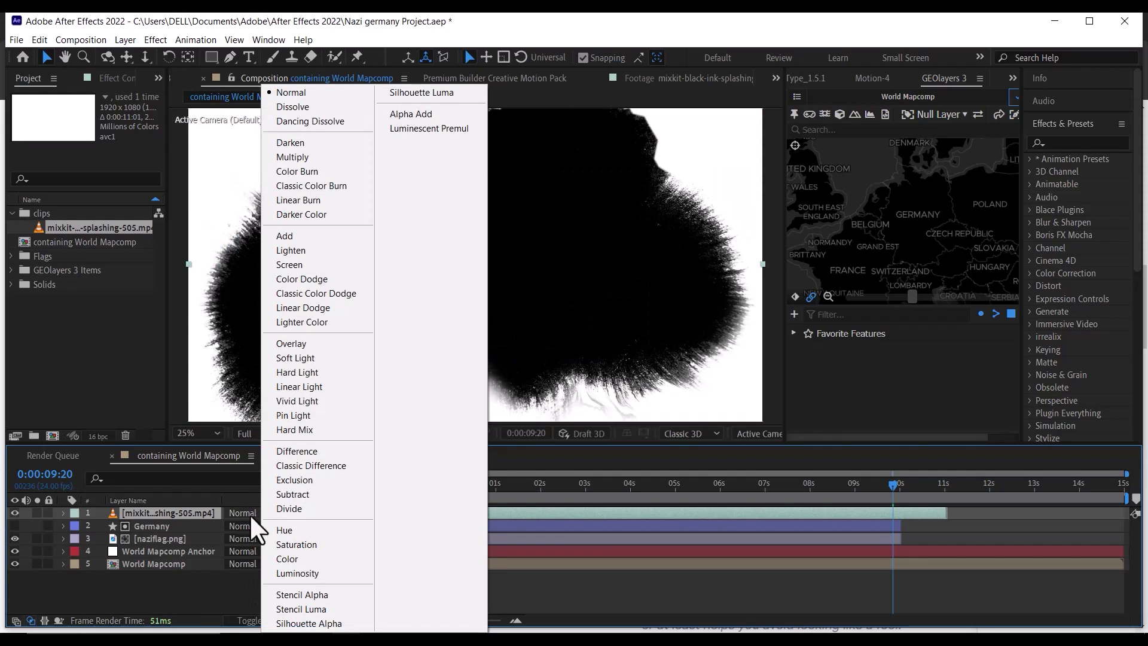
{"action": "left_click", "coordinate": [310, 261]}
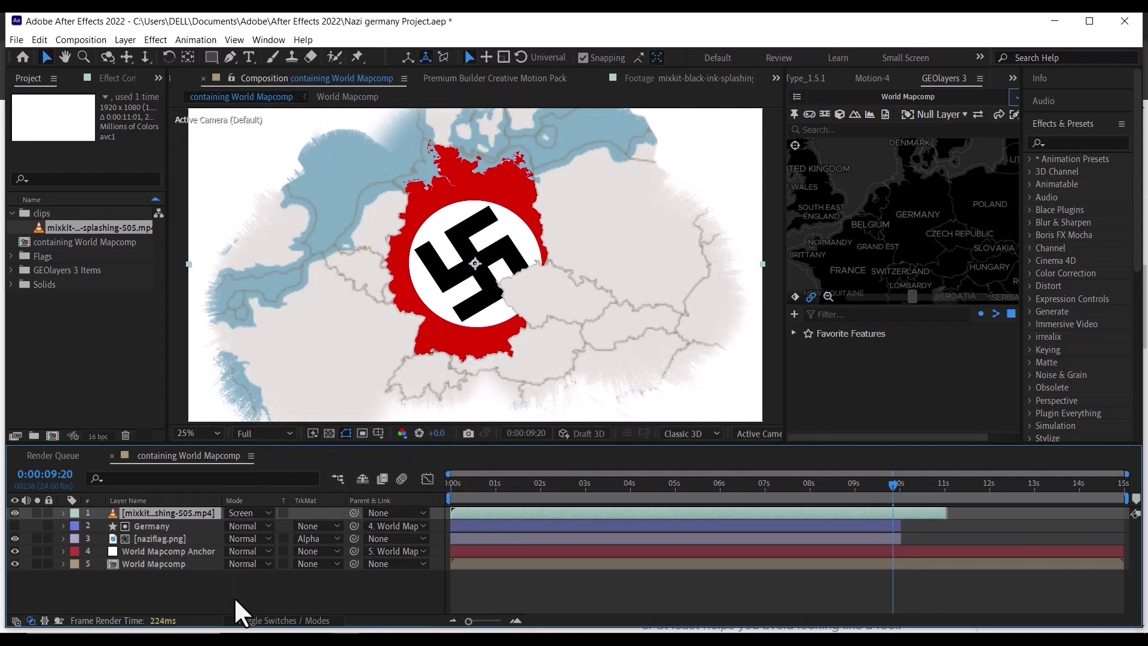
{"action": "left_click", "coordinate": [1058, 142]}
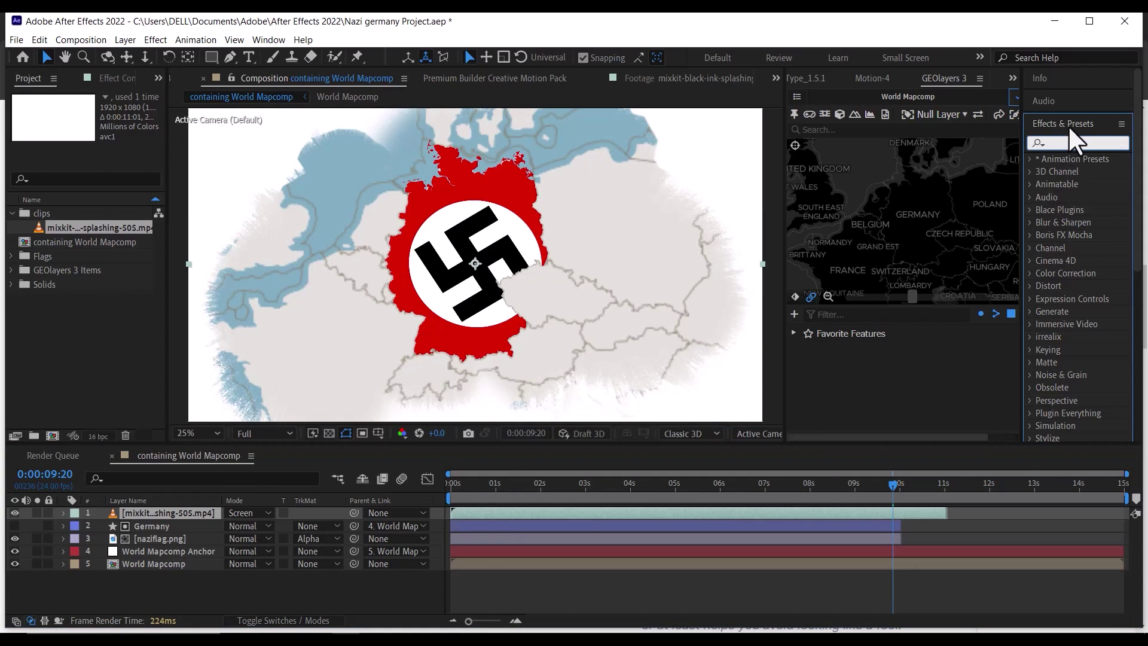
{"action": "type", "text": "set mat"}
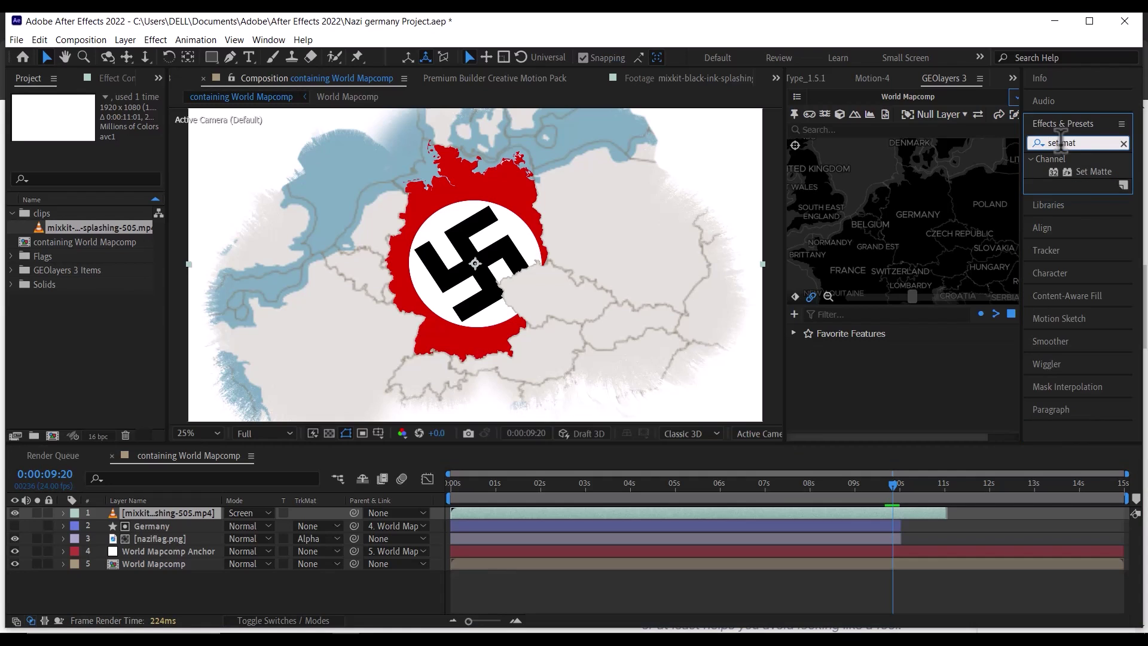
{"action": "left_click_drag", "start_coordinate": [1080, 175], "coordinate": [181, 511]}
{"action": "left_click", "coordinate": [119, 332]}
{"action": "left_click", "coordinate": [140, 124]}
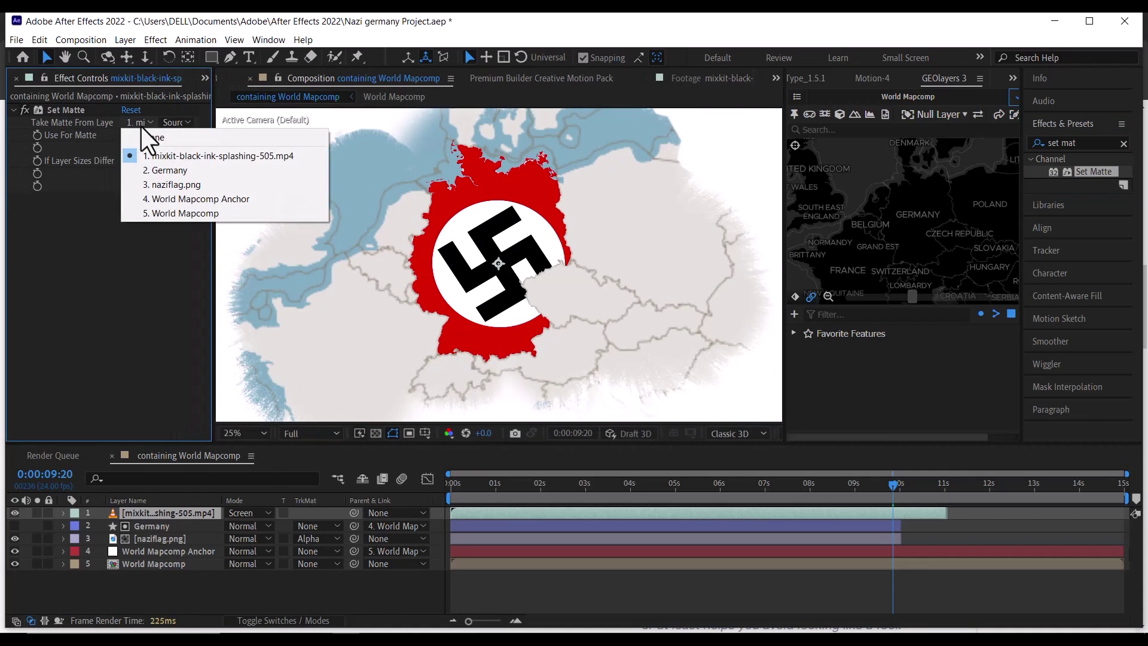
{"action": "left_click", "coordinate": [171, 169]}
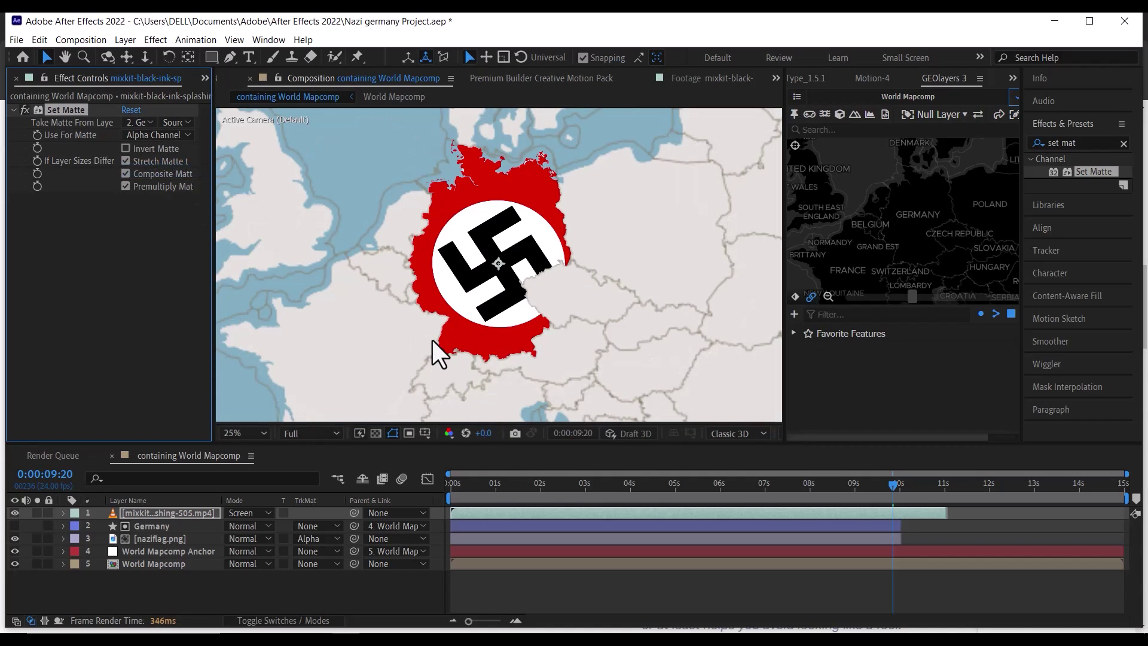
- Time-reverse the ink splash clip and enable time remapping, with the ending keyframe moved to 0:00:09:20
{"action": "left_click", "coordinate": [173, 513]}
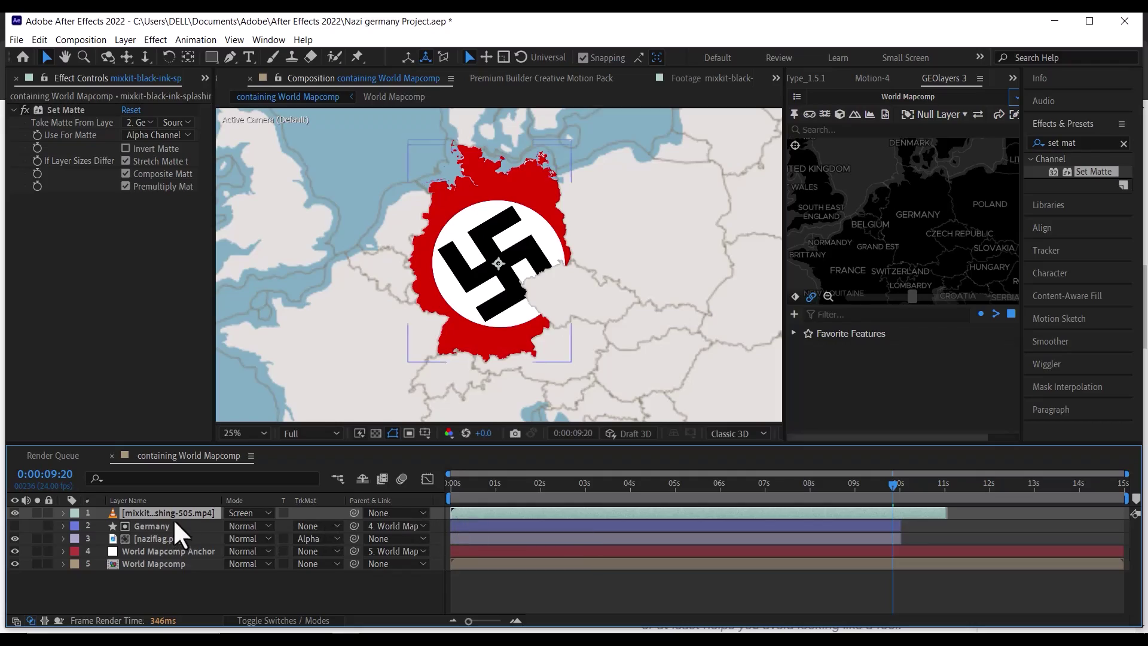
{"action": "right_click", "coordinate": [173, 513]}
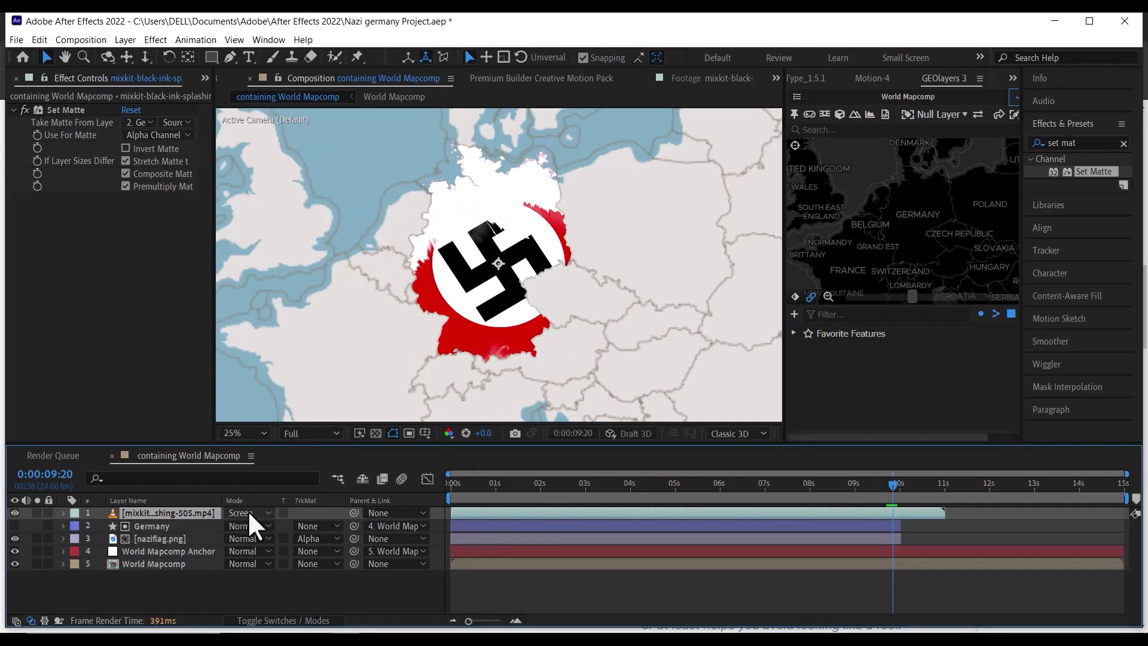
{"action": "right_click", "coordinate": [187, 510]}
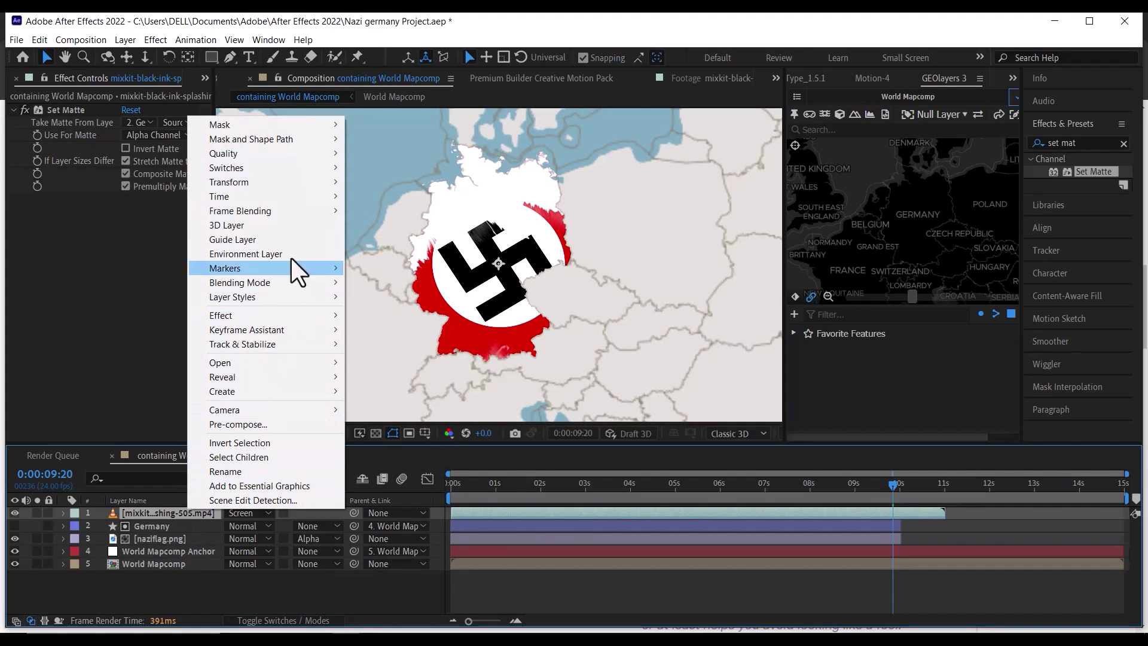
{"action": "mouse_move", "coordinate": [263, 180]}
{"action": "mouse_move", "coordinate": [304, 196]}
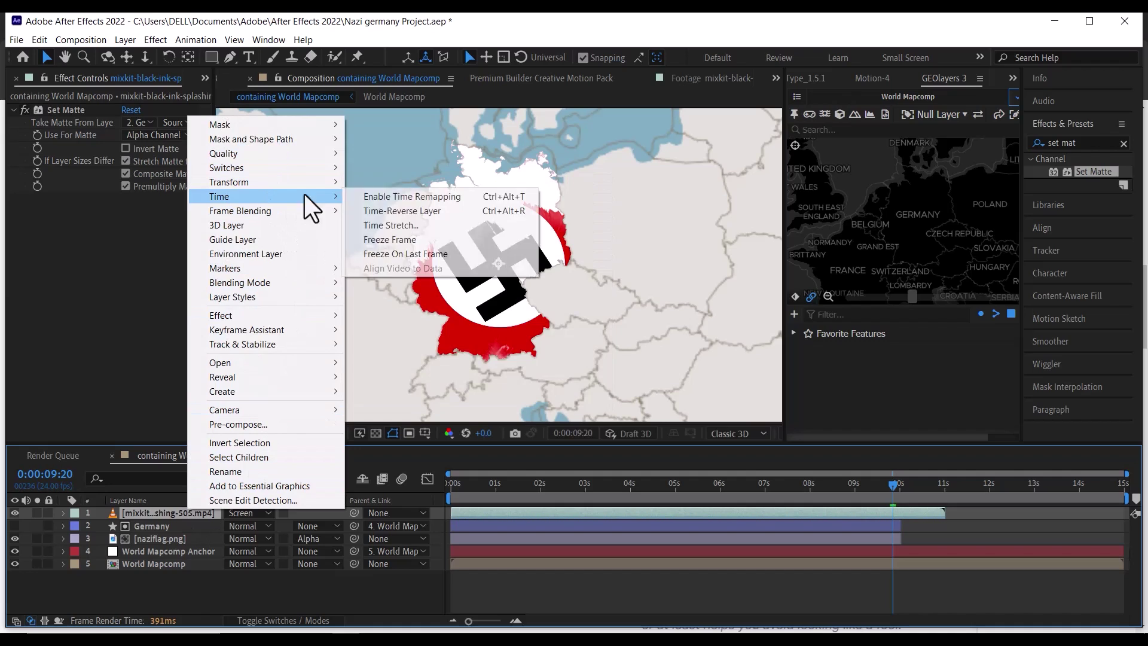
{"action": "left_click", "coordinate": [403, 197]}
{"action": "left_click_drag", "start_coordinate": [946, 526], "coordinate": [893, 526]}
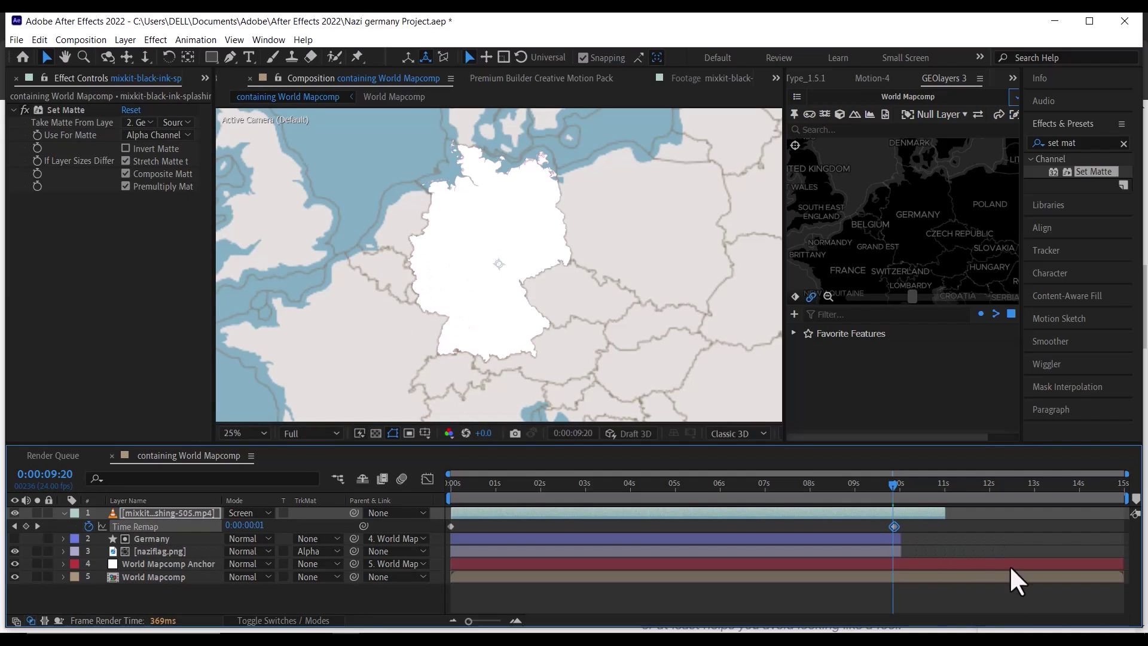
{"action": "key", "text": "space"}
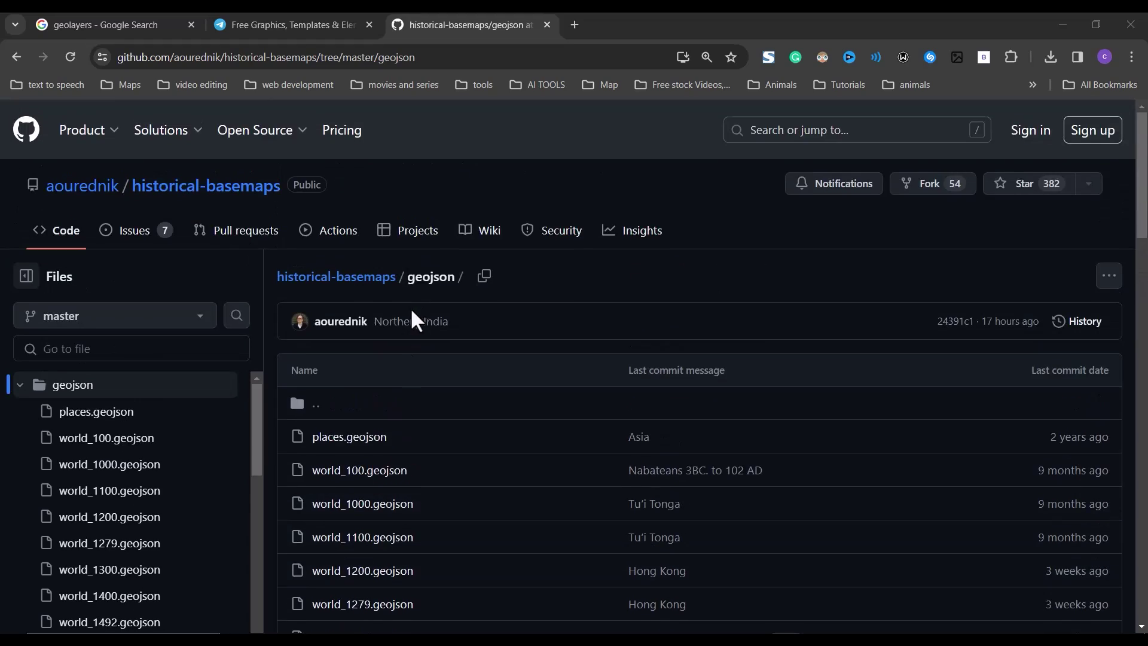
- Browse the historical-basemaps geojson files on GitHub, import world_1945.geojson through GEOlayers 3, and filter its features by "germany"
{"action": "scroll", "coordinate": [406, 347], "scroll_direction": "down", "scroll_amount": 10}
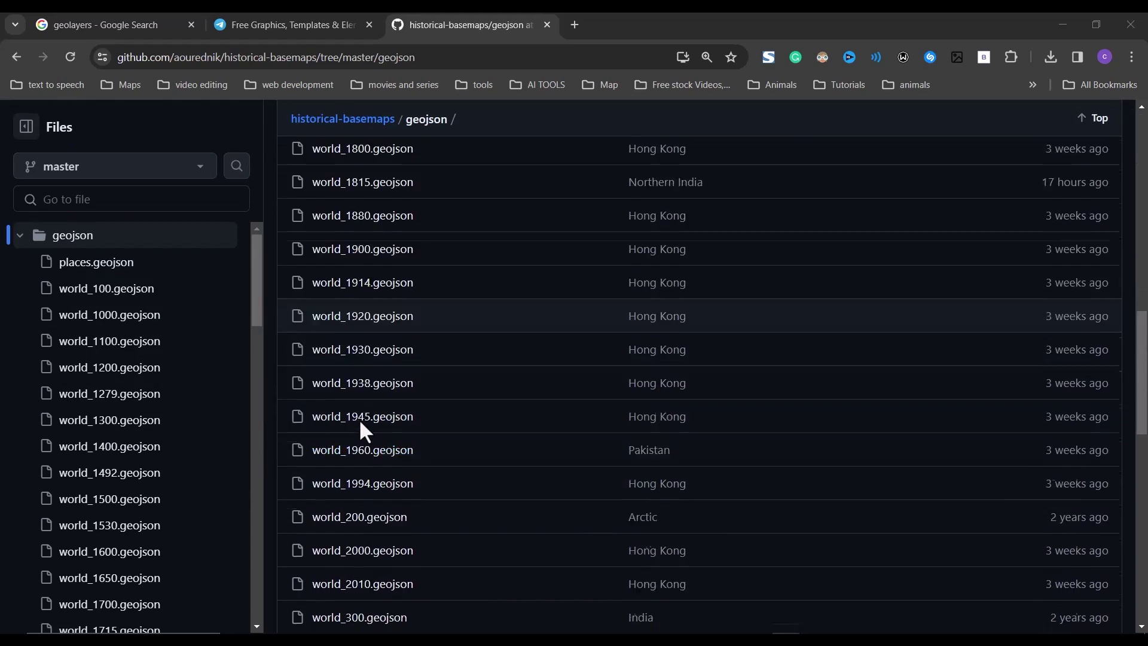
{"action": "scroll", "coordinate": [371, 391], "scroll_direction": "down", "scroll_amount": 5}
{"action": "scroll", "coordinate": [370, 392], "scroll_direction": "up", "scroll_amount": 3}
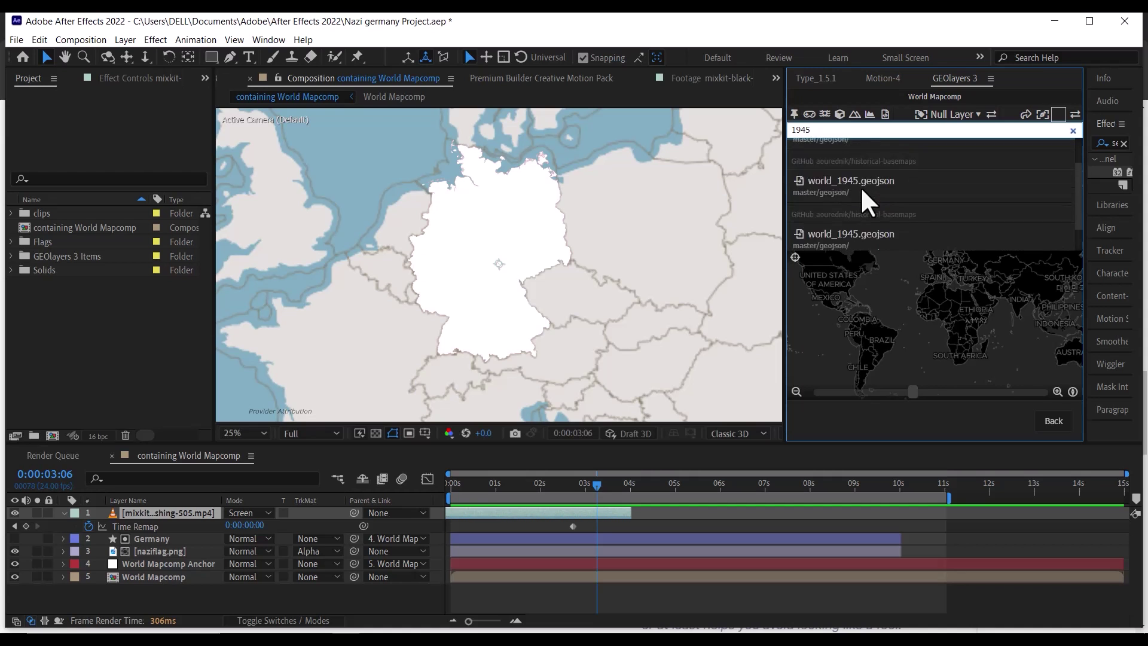
{"action": "left_click", "coordinate": [869, 182]}
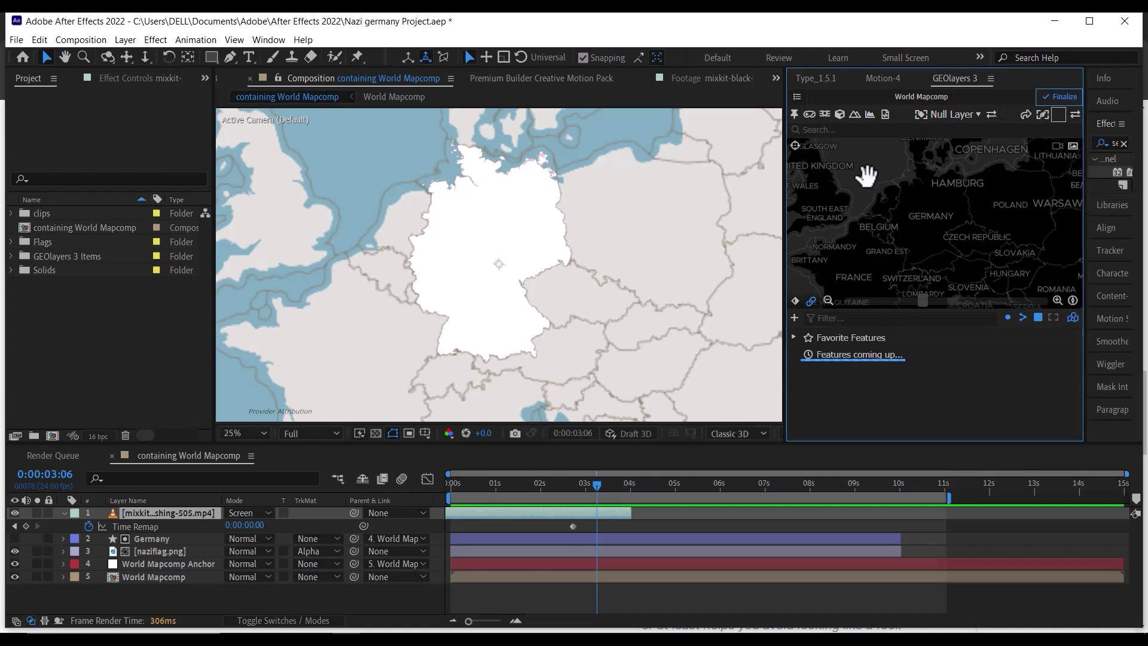
{"action": "left_click", "coordinate": [838, 319]}
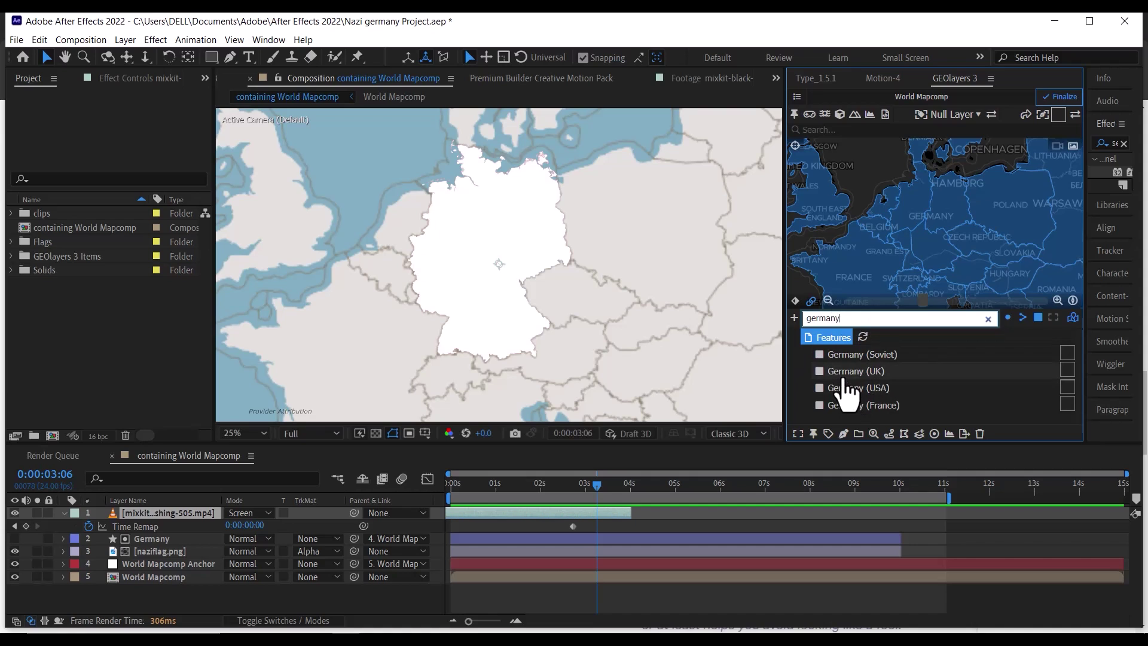
- Draw the Germany (Soviet) feature with a solid red fill, and lengthen its layer so it starts just before 0:00:03:06
{"action": "mouse_move", "coordinate": [853, 358]}
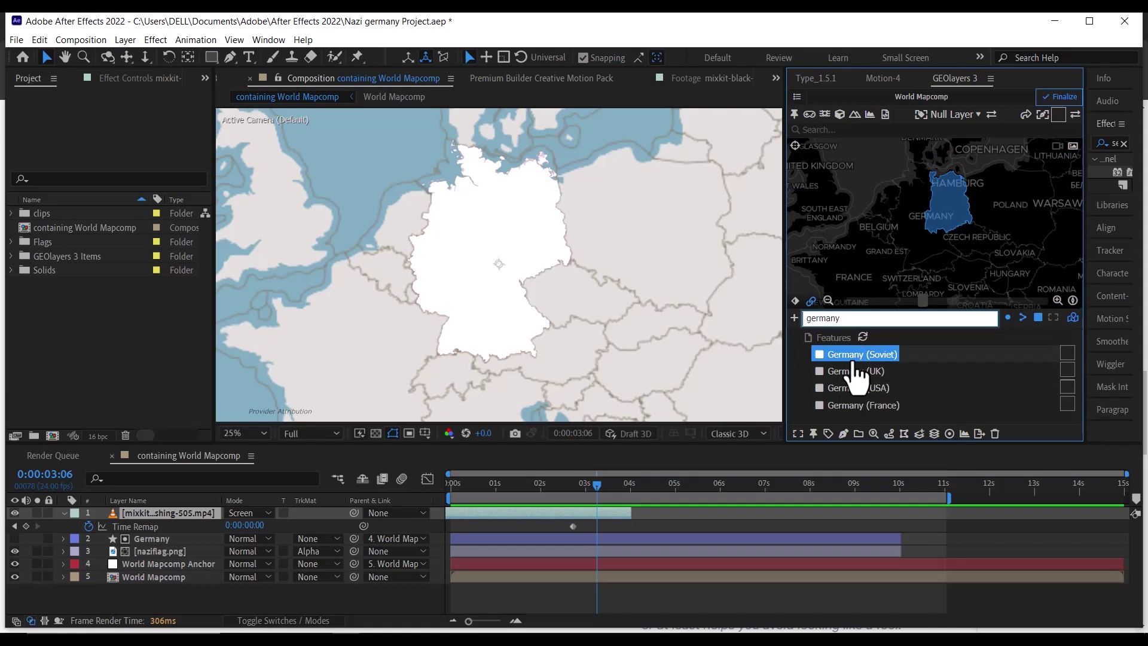
{"action": "left_click", "coordinate": [1058, 119]}
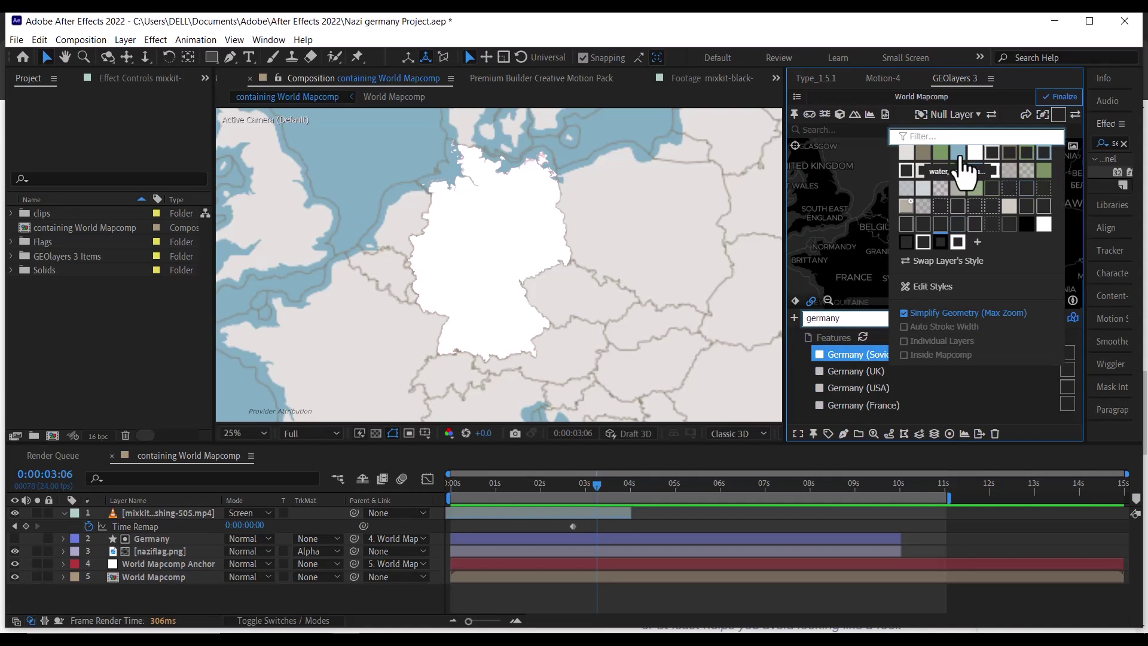
{"action": "left_click", "coordinate": [939, 155]}
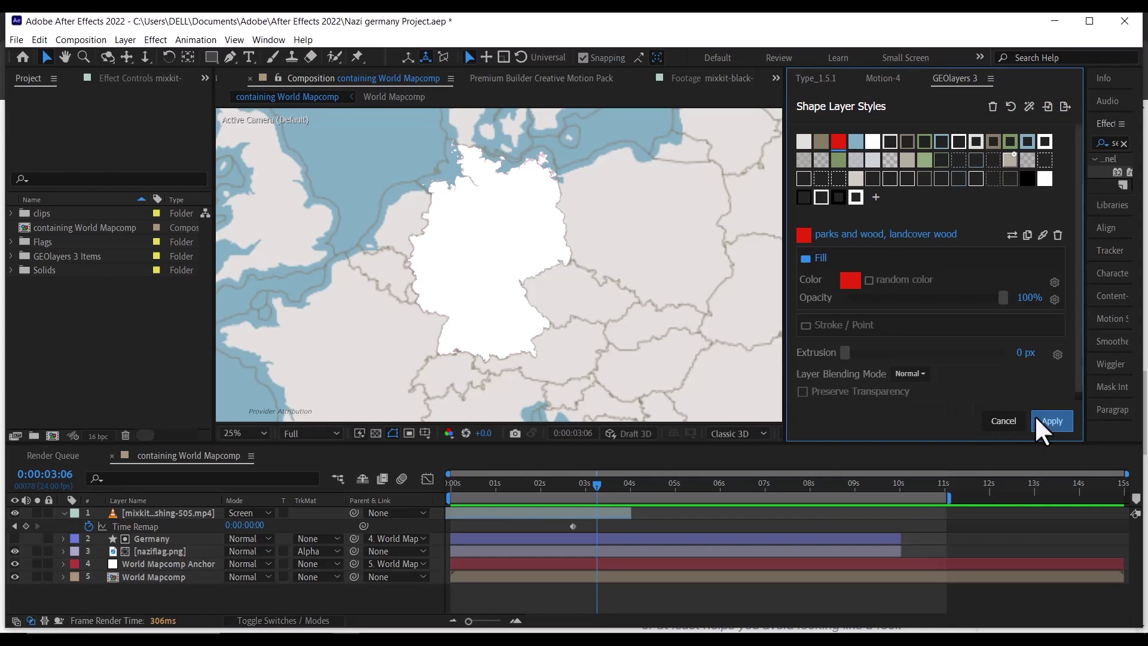
{"action": "left_click", "coordinate": [1040, 419]}
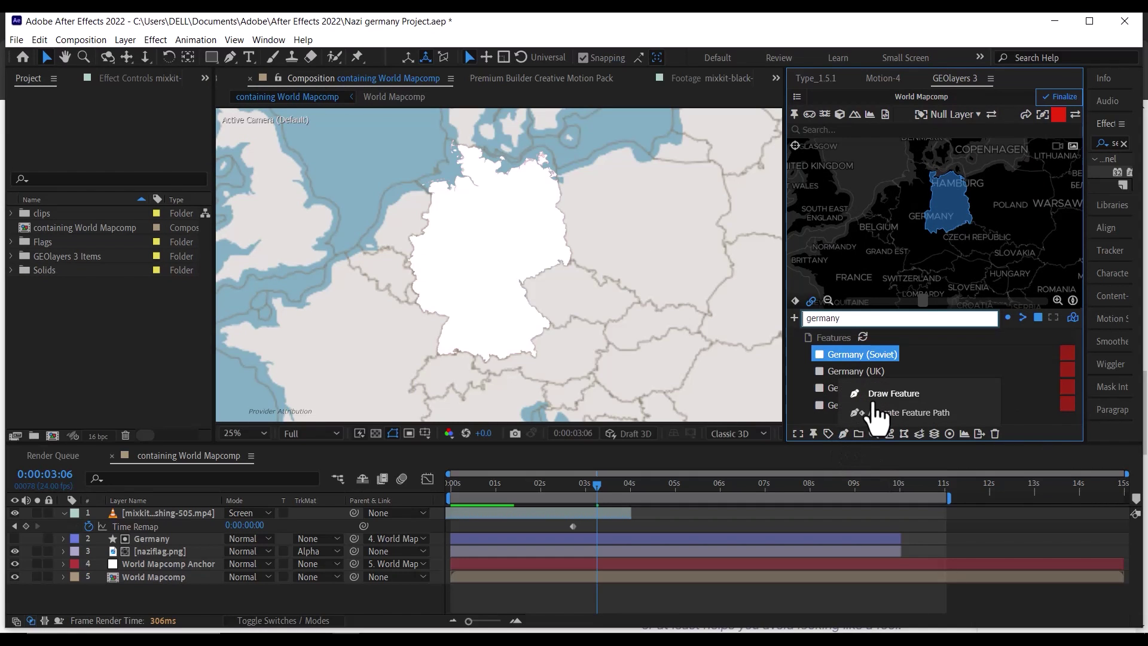
{"action": "left_click", "coordinate": [877, 397]}
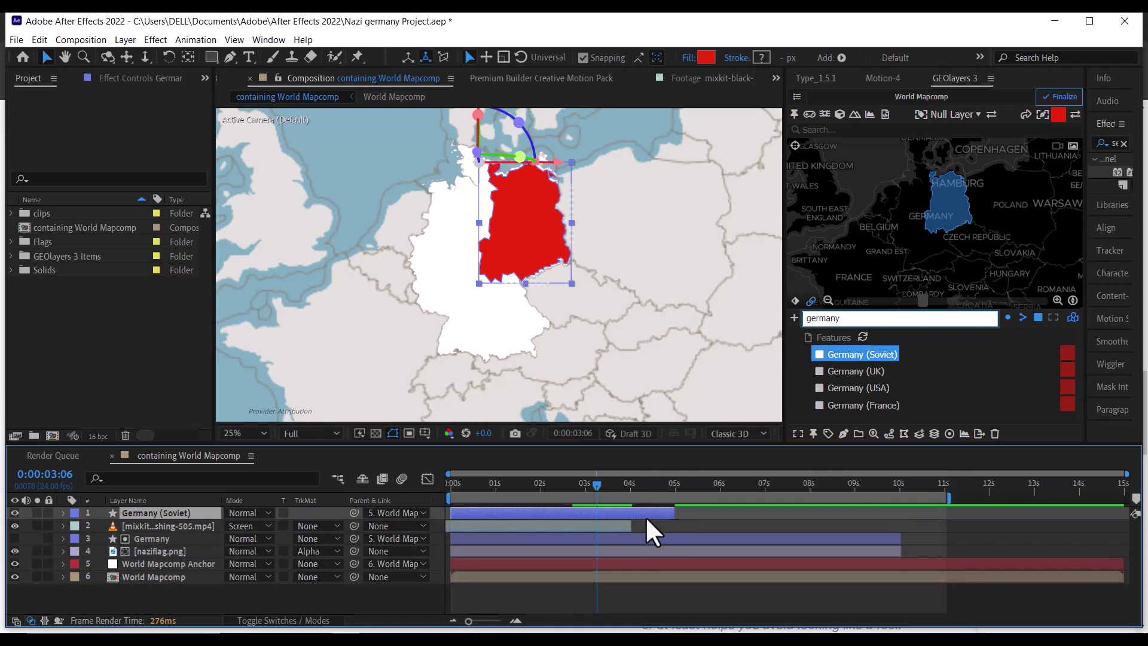
{"action": "left_click_drag", "start_coordinate": [675, 515], "coordinate": [952, 514]}
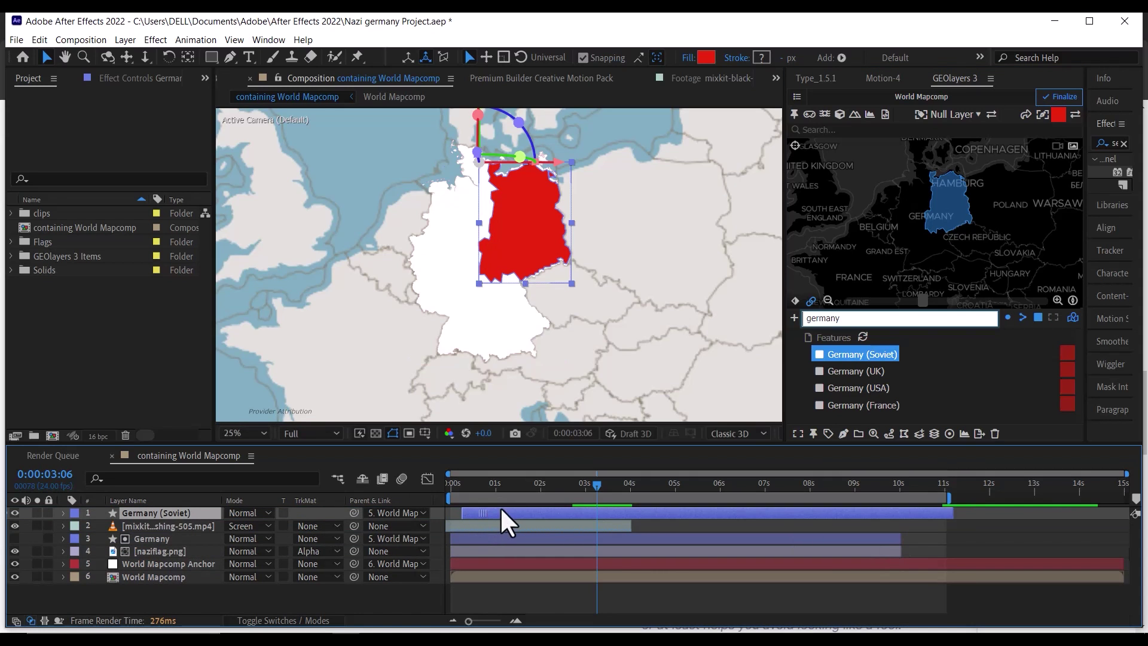
{"action": "mouse_move", "coordinate": [607, 507]}
{"action": "left_mouse_down"}
{"action": "mouse_move", "coordinate": [627, 508]}
{"action": "mouse_move", "coordinate": [611, 513]}
{"action": "left_mouse_up"}
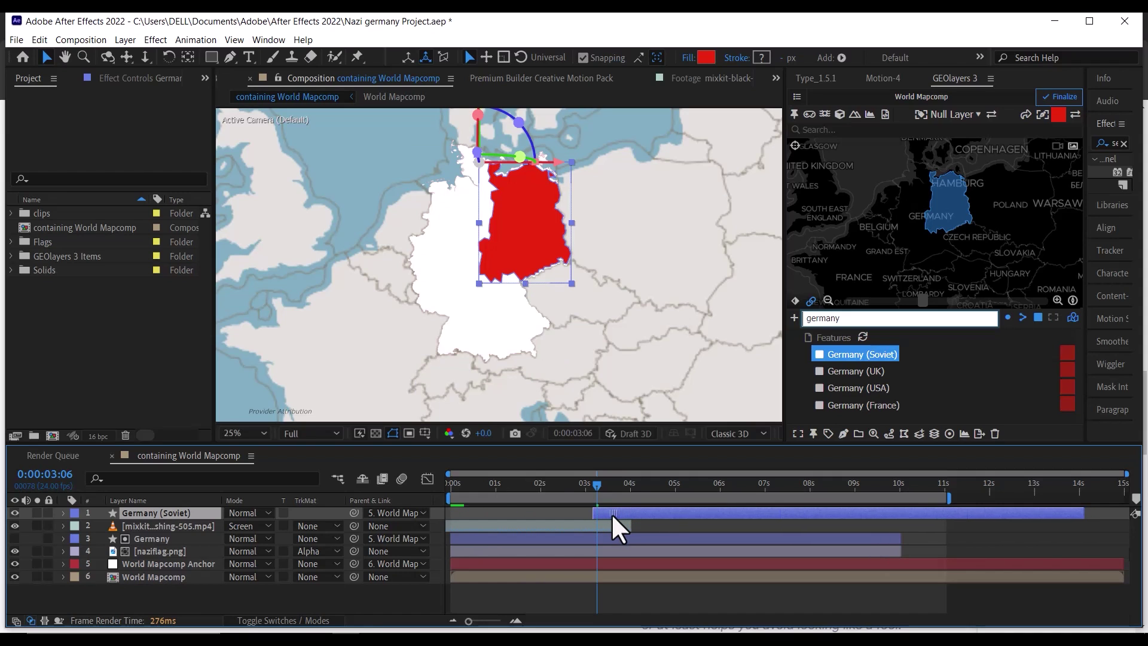
- Place the Soviet grunge flag beneath Germany (Soviet) as its Alpha Matte fill, with position 2024, 918.7, scale 57% and rotation 90°
{"action": "left_click", "coordinate": [11, 242]}
{"action": "left_click", "coordinate": [80, 312]}
{"action": "left_click_drag", "start_coordinate": [80, 312], "coordinate": [127, 518]}
{"action": "left_click", "coordinate": [316, 526]}
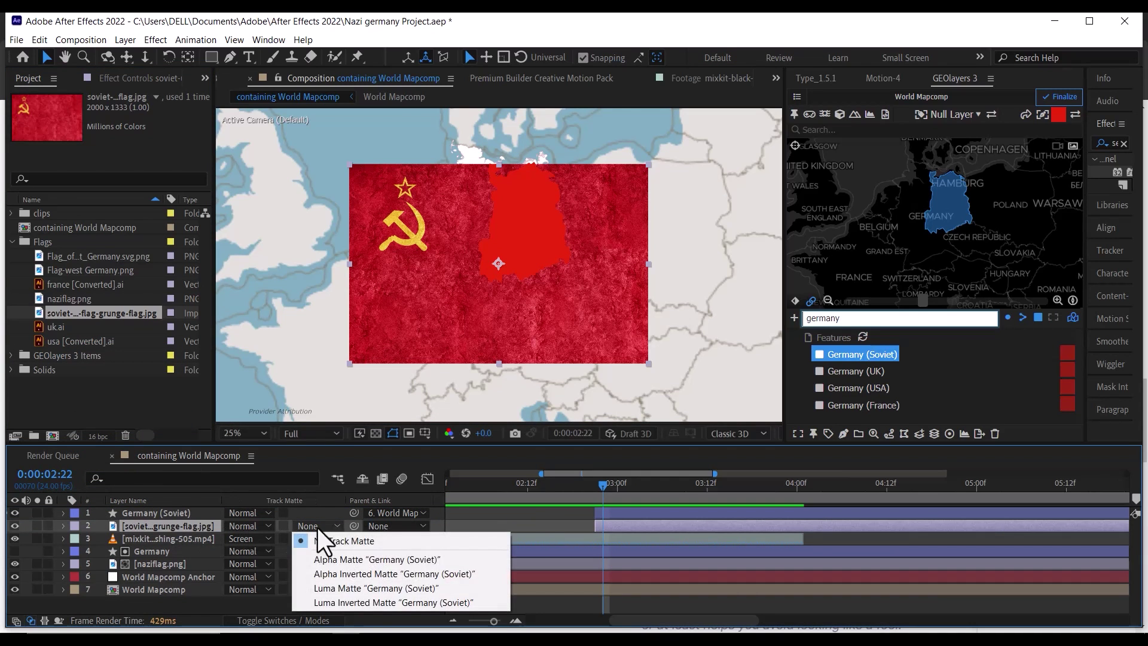
{"action": "left_click", "coordinate": [339, 555]}
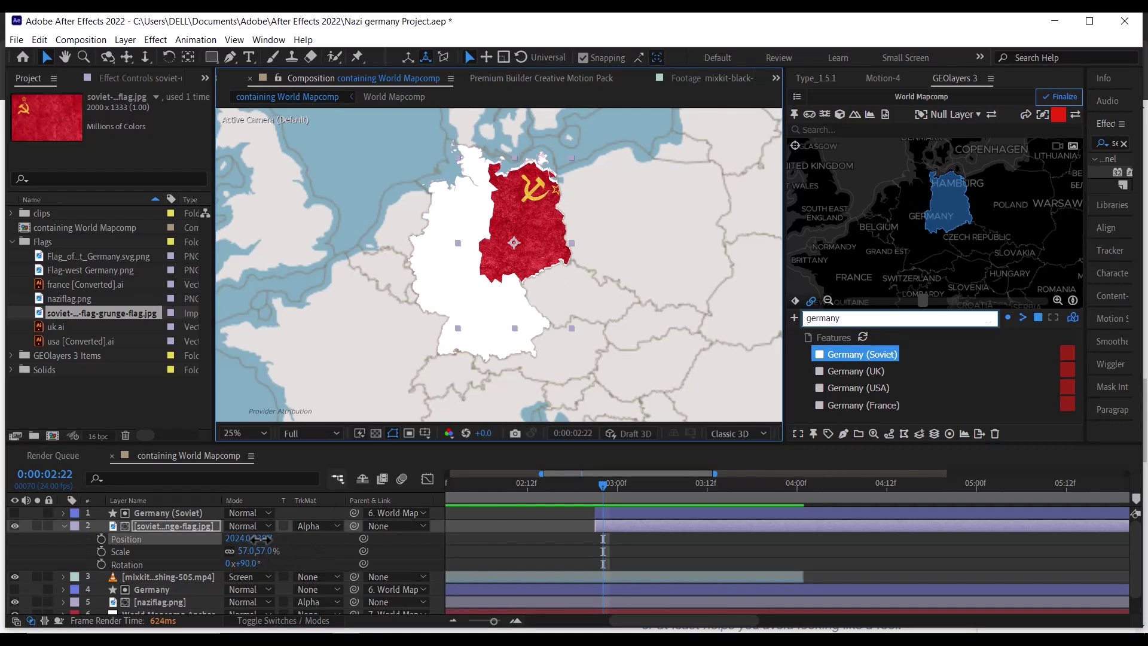
{"action": "left_click_drag", "start_coordinate": [257, 538], "coordinate": [242, 541]}
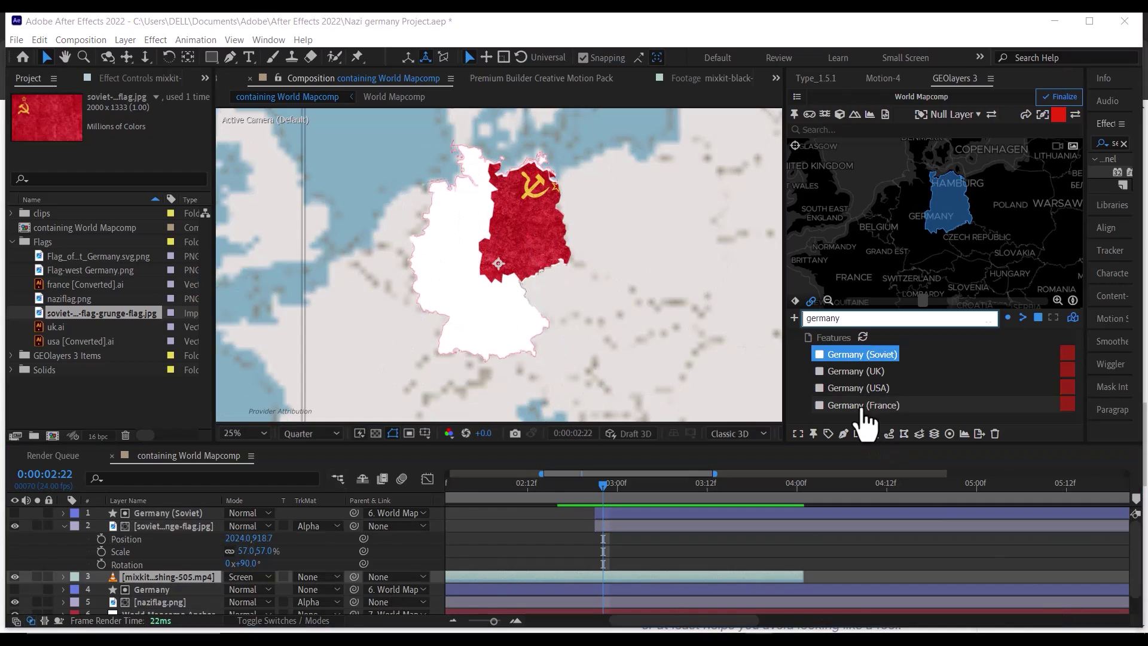
- Draw the Germany (UK) feature in the solid green style and place its layer at the top of the stack
{"action": "left_click", "coordinate": [856, 370]}
{"action": "left_click", "coordinate": [1058, 114]}
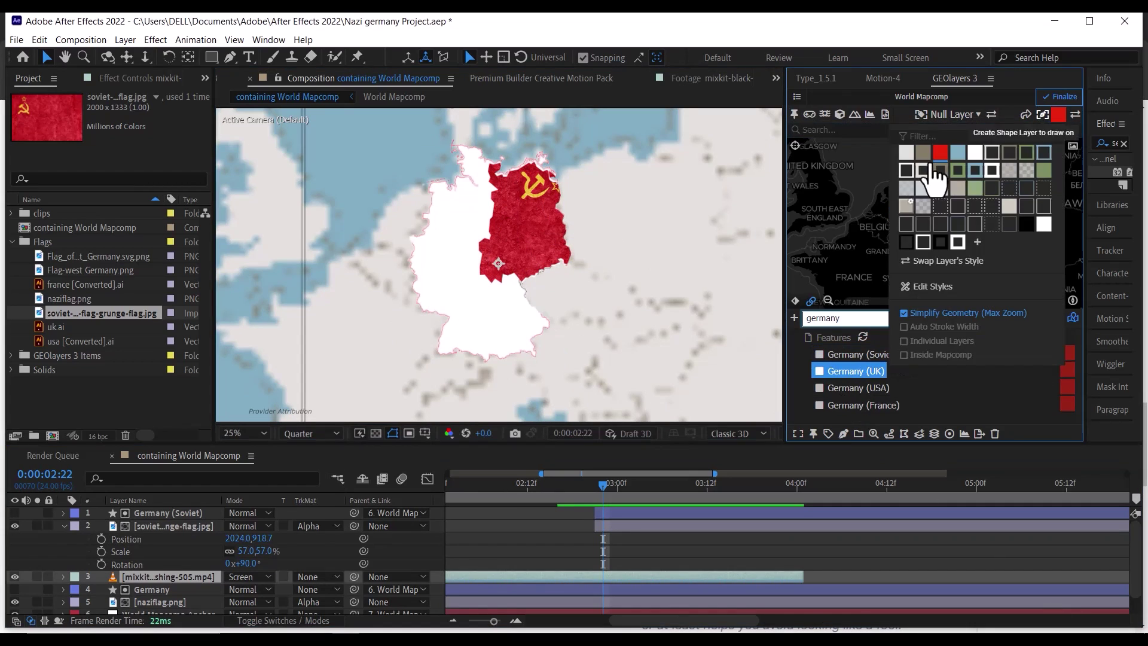
{"action": "left_click", "coordinate": [933, 177]}
{"action": "left_click", "coordinate": [843, 433]}
{"action": "mouse_move", "coordinate": [150, 576]}
{"action": "left_mouse_down"}
{"action": "mouse_move", "coordinate": [122, 543]}
{"action": "mouse_move", "coordinate": [132, 510]}
{"action": "left_mouse_up"}
- Shift and extend the Germany (UK) layer so it runs from about 3.5 to 11 seconds
{"action": "left_click_drag", "start_coordinate": [538, 512], "coordinate": [733, 530]}
{"action": "key", "text": "space"}
{"action": "key", "text": "space"}
{"action": "key", "text": "minus"}
{"action": "key", "text": "minus"}
{"action": "left_click_drag", "start_coordinate": [808, 512], "coordinate": [838, 512]}
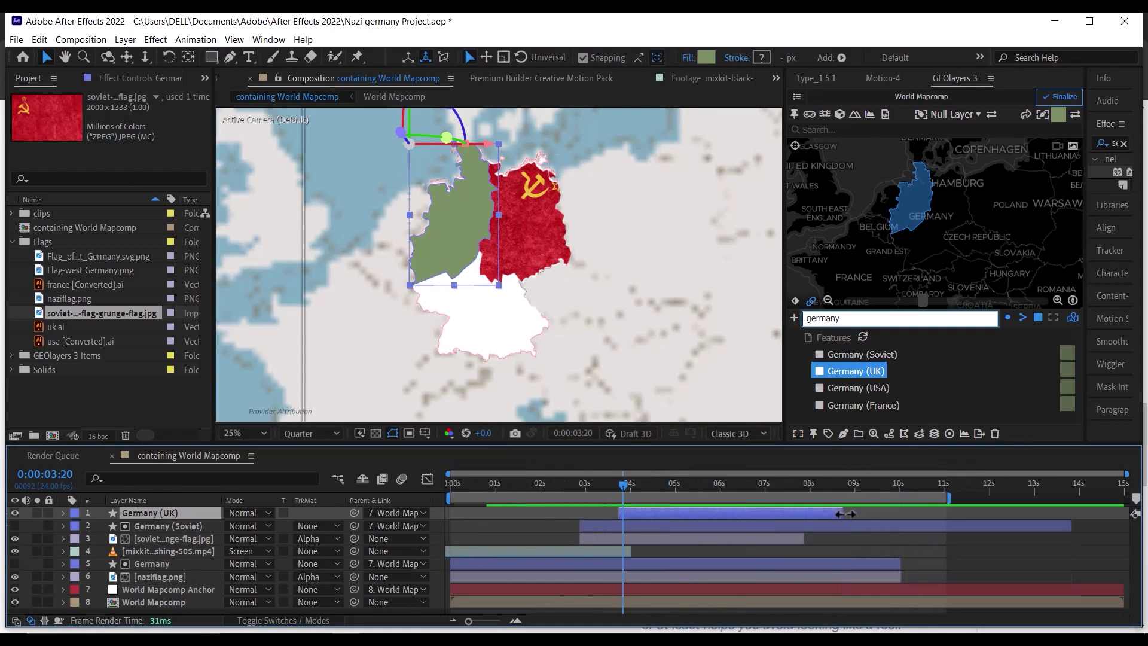
{"action": "left_click_drag", "start_coordinate": [616, 483], "coordinate": [589, 485]}
{"action": "left_click", "coordinate": [629, 483]}
{"action": "left_click_drag", "start_coordinate": [639, 514], "coordinate": [624, 515]}
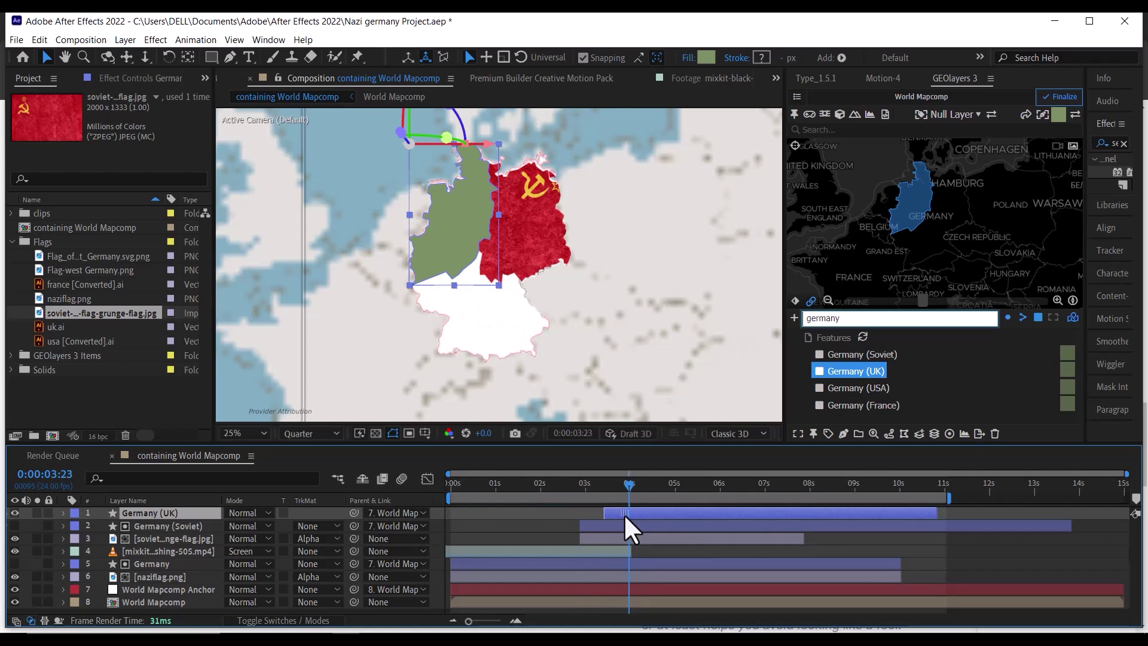
- Place uk.ai directly beneath the Germany (UK) layer and set its track matte to Alpha Matte "Germany (UK)"
{"action": "left_click_drag", "start_coordinate": [84, 327], "coordinate": [619, 526]}
{"action": "left_click", "coordinate": [316, 526]}
{"action": "left_click", "coordinate": [323, 551]}
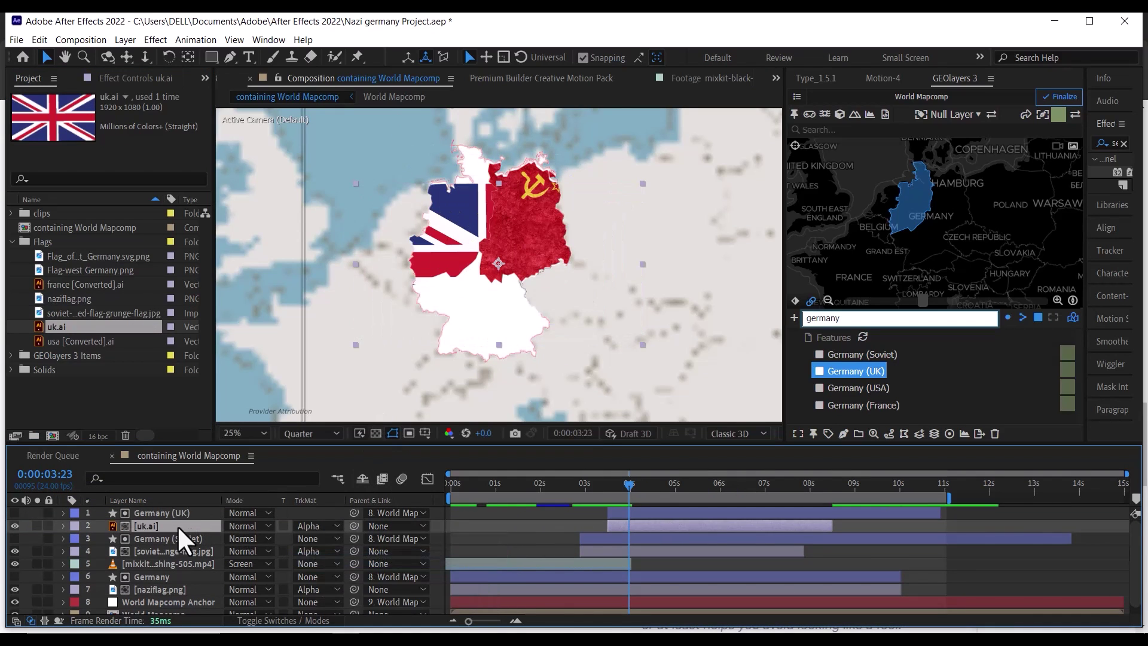
- Move, rotate and scale the UK flag to fill the British zone, and extend its layer to the end of Germany (UK)
{"action": "key", "text": "p"}
{"action": "key", "text": "shift+s"}
{"action": "key", "text": "shift+r"}
{"action": "left_click_drag", "start_coordinate": [245, 564], "coordinate": [218, 551]}
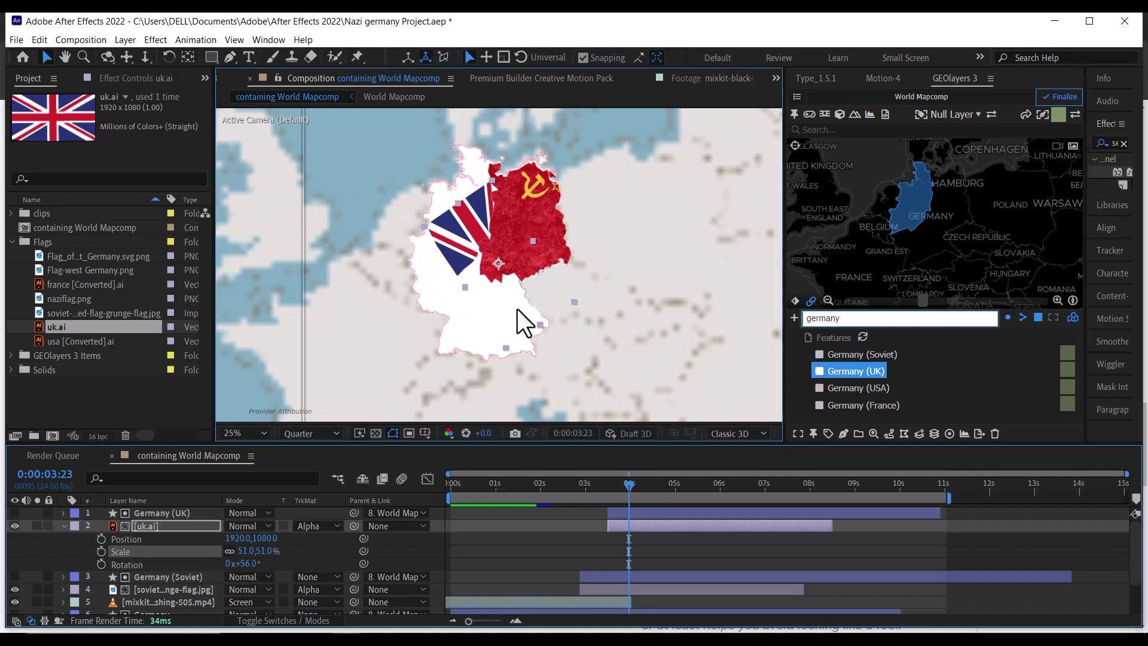
{"action": "left_click_drag", "start_coordinate": [518, 312], "coordinate": [476, 251]}
{"action": "left_click_drag", "start_coordinate": [258, 564], "coordinate": [290, 565]}
{"action": "left_click_drag", "start_coordinate": [239, 551], "coordinate": [247, 550]}
{"action": "left_click", "coordinate": [600, 602]}
{"action": "left_click_drag", "start_coordinate": [831, 525], "coordinate": [939, 526]}
{"action": "left_click", "coordinate": [64, 525]}
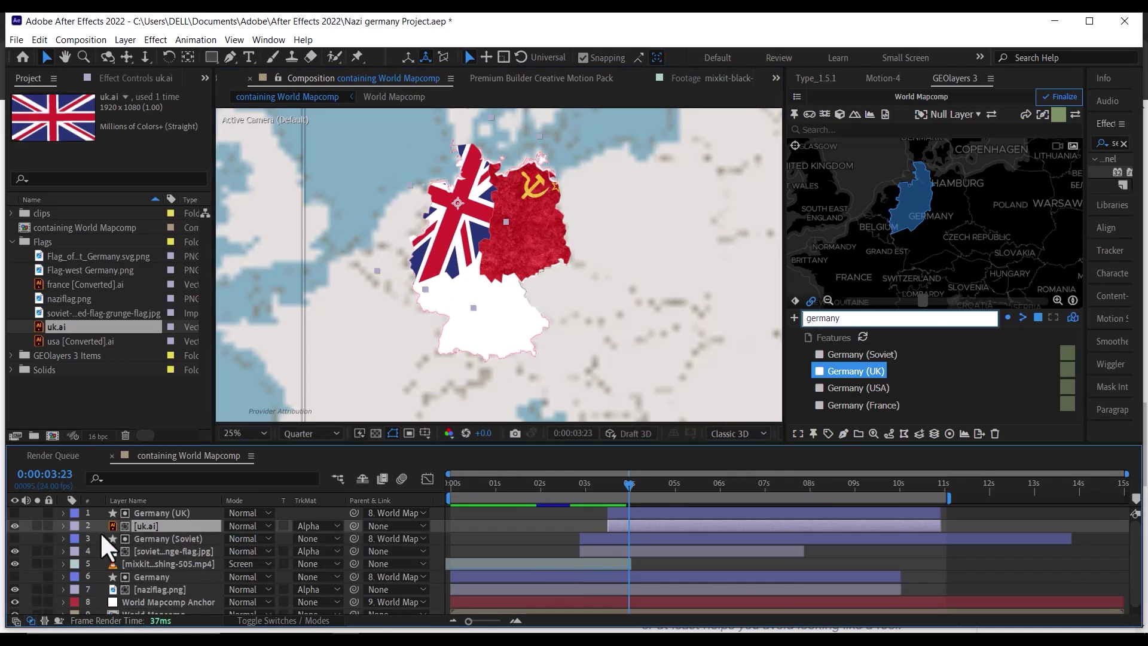
- Draw the Germany (USA) feature in the solid blue water style and place its layer at the top of the stack
{"action": "left_click", "coordinate": [857, 387]}
{"action": "left_click", "coordinate": [1057, 115]}
{"action": "left_click", "coordinate": [957, 152]}
{"action": "left_click", "coordinate": [842, 433]}
{"action": "left_click", "coordinate": [879, 392]}
{"action": "left_click_drag", "start_coordinate": [150, 602], "coordinate": [150, 511]}
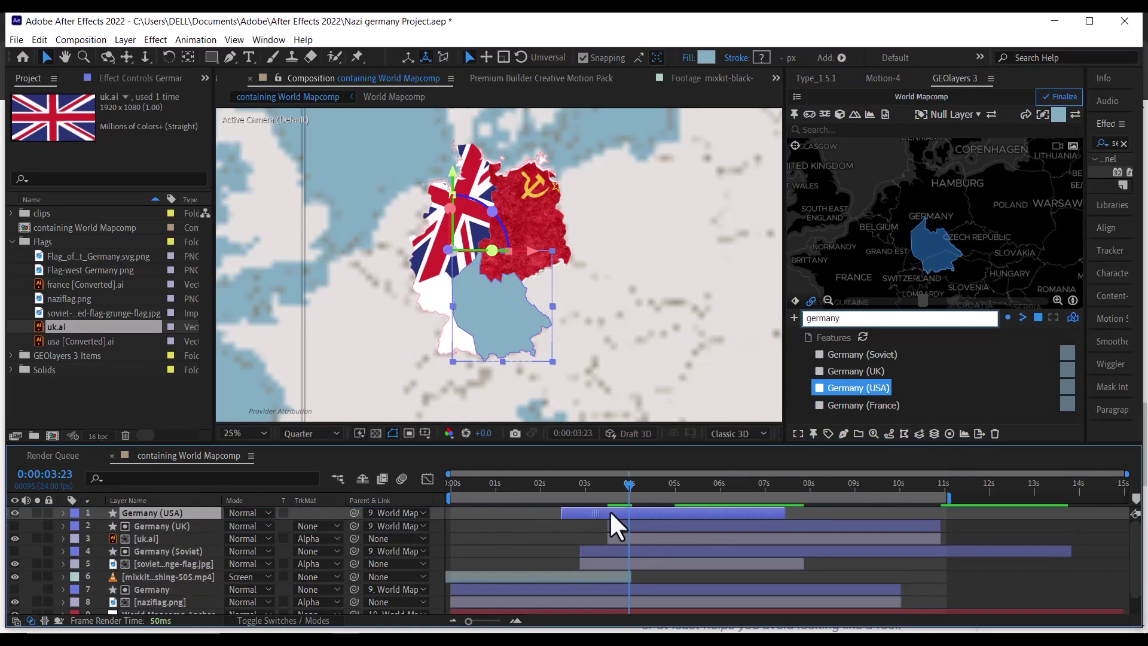
- Run the Germany (USA) layer from about 4 to 11 seconds and extend both UK layers to the same end
{"action": "left_click_drag", "start_coordinate": [609, 511], "coordinate": [663, 515]}
{"action": "left_click", "coordinate": [643, 484]}
{"action": "left_click_drag", "start_coordinate": [854, 512], "coordinate": [949, 512]}
{"action": "left_click_drag", "start_coordinate": [939, 526], "coordinate": [949, 539]}
{"action": "left_click", "coordinate": [152, 512]}
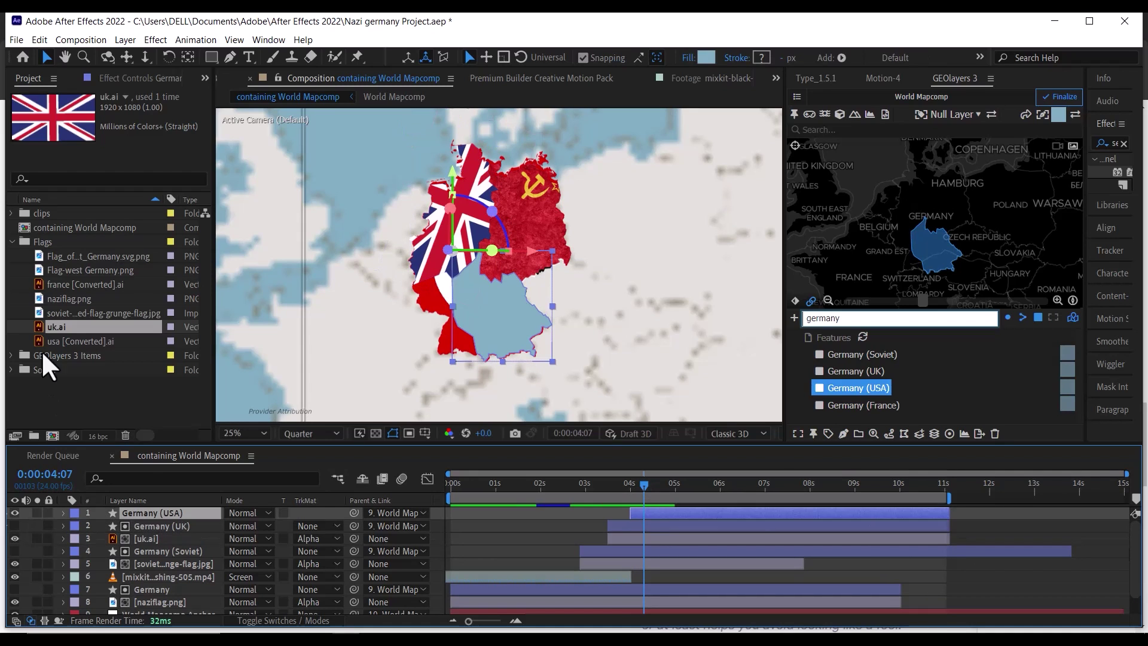
- Place usa [Converted].ai directly beneath the Germany (USA) layer and set its track matte to Alpha Matte "Germany (USA)"
{"action": "left_click_drag", "start_coordinate": [80, 340], "coordinate": [638, 520]}
{"action": "left_click", "coordinate": [315, 526]}
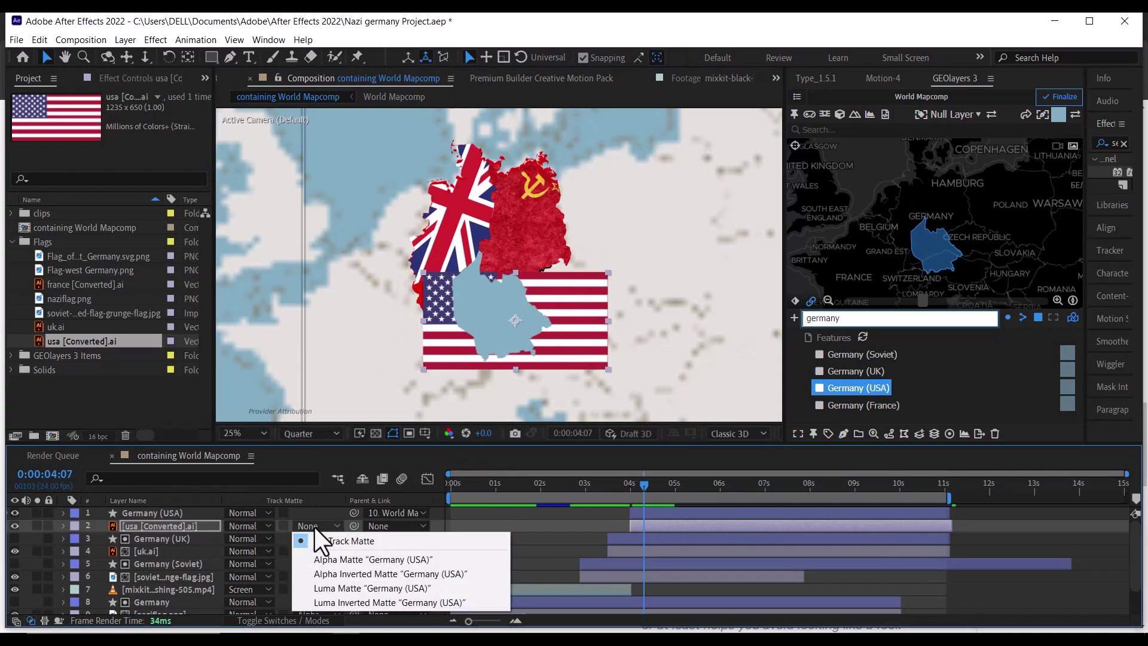
{"action": "left_click", "coordinate": [370, 555]}
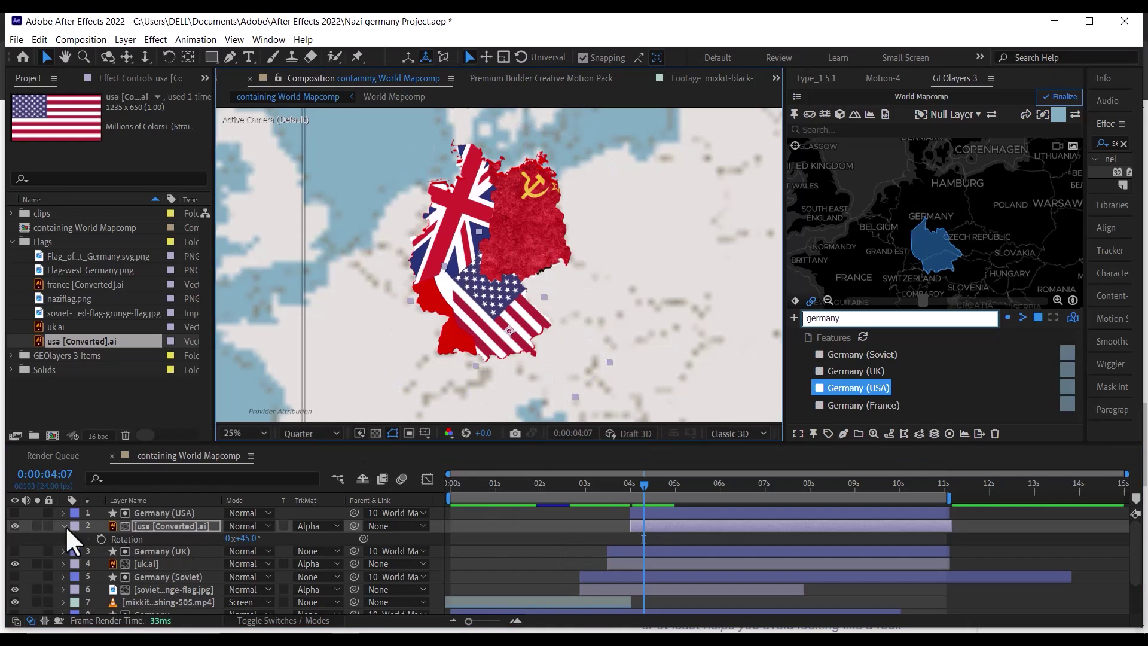
- Draw the Germany (France) feature, place its layer at the top of the stack and run it from about 4 to 11 seconds
{"action": "left_click", "coordinate": [853, 405]}
{"action": "left_click", "coordinate": [919, 434]}
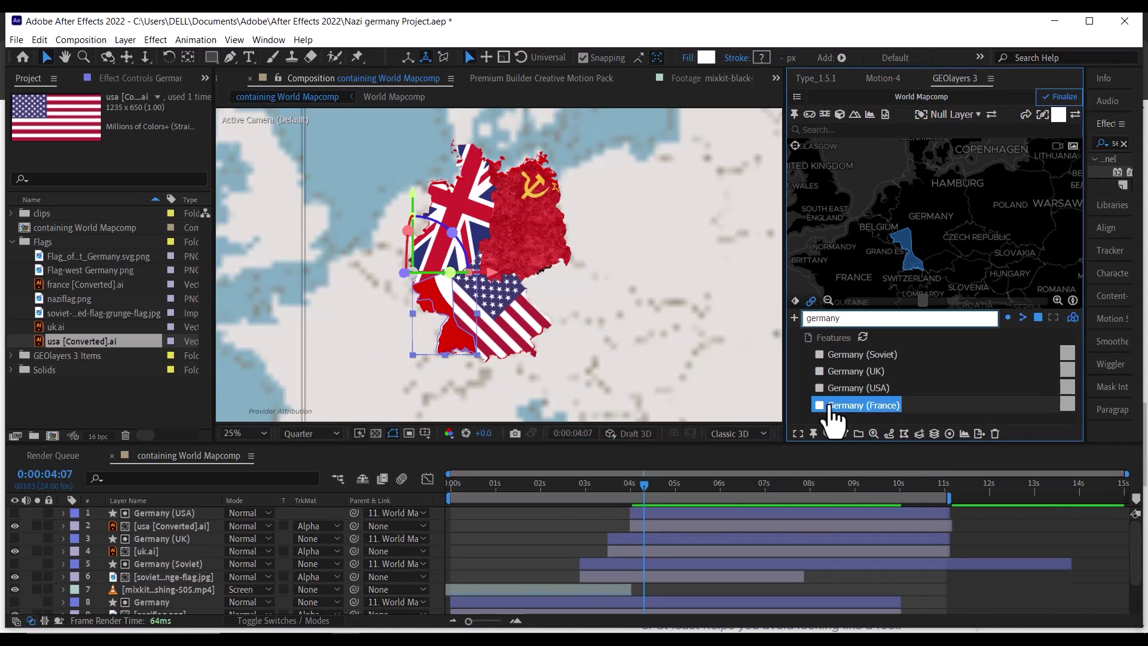
{"action": "scroll", "coordinate": [167, 562], "scroll_direction": "down", "scroll_amount": 2}
{"action": "left_click_drag", "start_coordinate": [157, 581], "coordinate": [159, 509]}
{"action": "left_click_drag", "start_coordinate": [526, 512], "coordinate": [718, 507]}
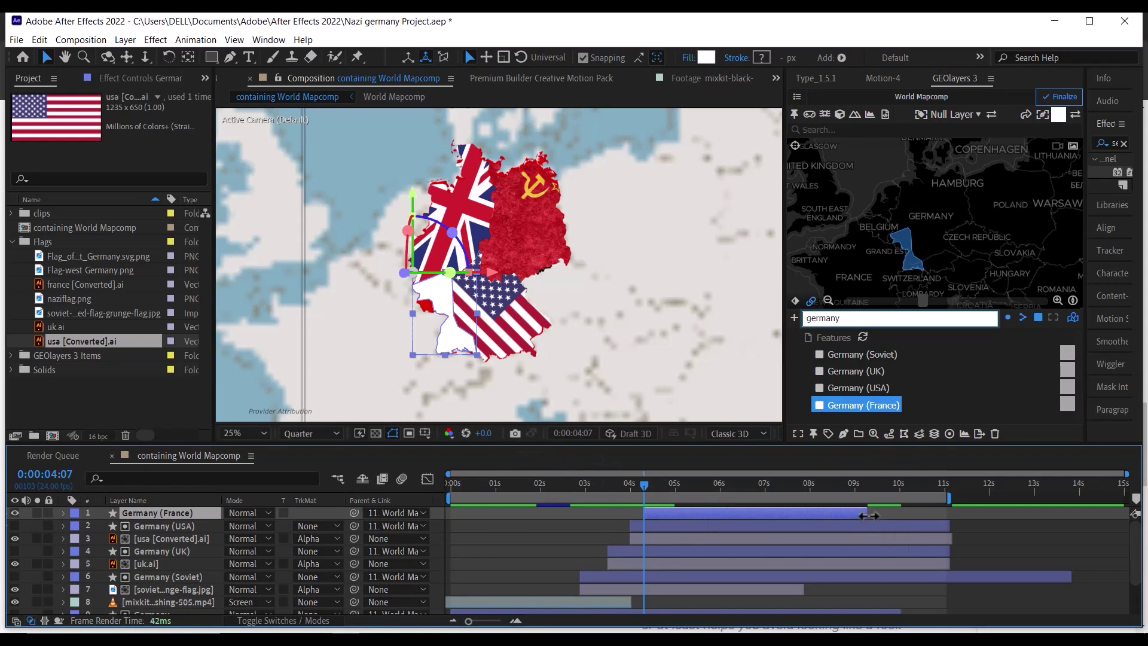
- Place france [Converted].ai beneath Germany (France) with matching start and end times, and set its track matte to Alpha Matte "Germany (France)"
{"action": "left_click_drag", "start_coordinate": [87, 283], "coordinate": [167, 519]}
{"action": "left_click_drag", "start_coordinate": [495, 529], "coordinate": [675, 538]}
{"action": "left_click_drag", "start_coordinate": [864, 526], "coordinate": [950, 526]}
{"action": "left_click", "coordinate": [310, 526]}
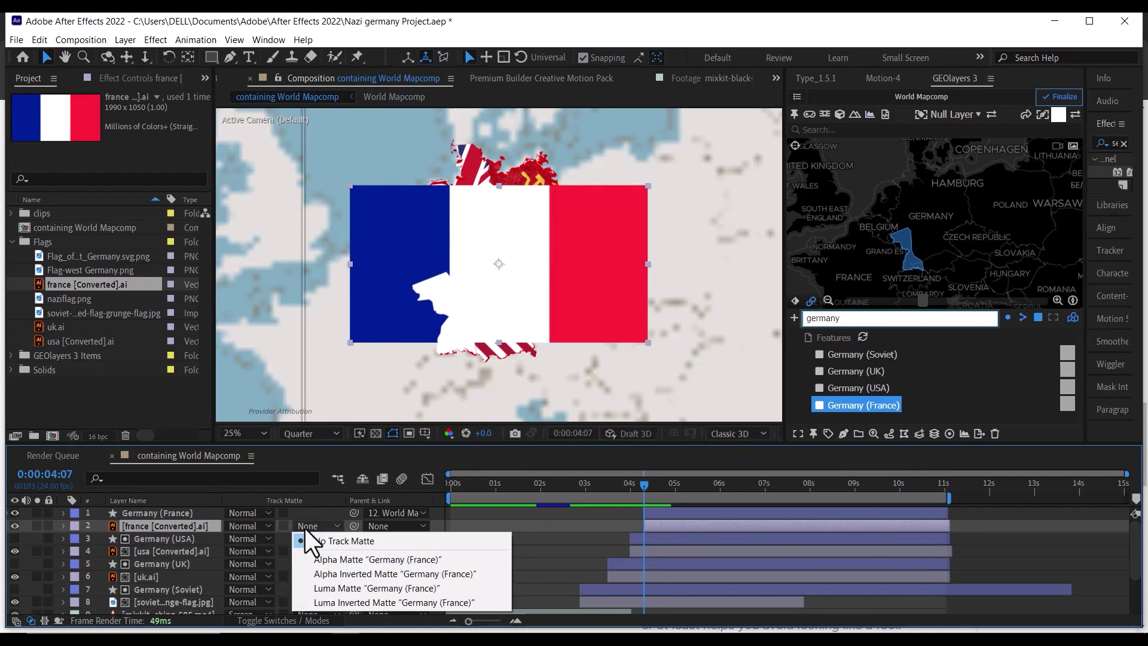
{"action": "left_click", "coordinate": [352, 558]}
- Scale, rotate and move the French flag to fill the French zone
{"action": "key", "text": "s"}
{"action": "key", "text": "shift+r"}
{"action": "key", "text": "shift+p"}
{"action": "left_click_drag", "start_coordinate": [269, 551], "coordinate": [293, 564]}
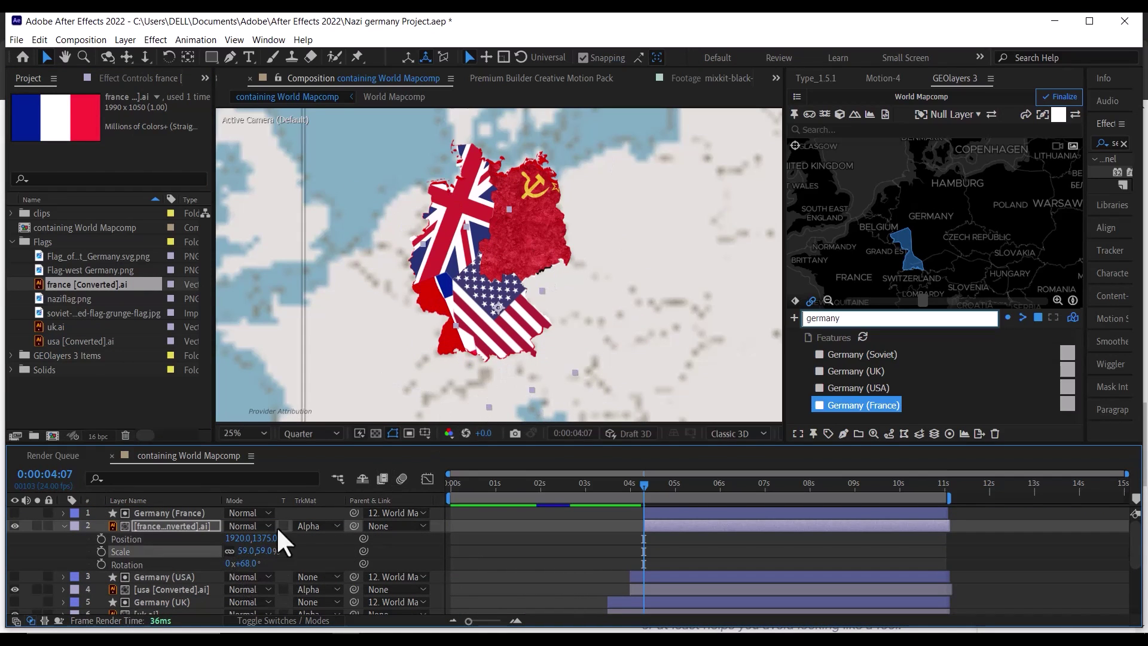
{"action": "left_click_drag", "start_coordinate": [489, 296], "coordinate": [429, 367]}
{"action": "left_click_drag", "start_coordinate": [243, 552], "coordinate": [233, 551]}
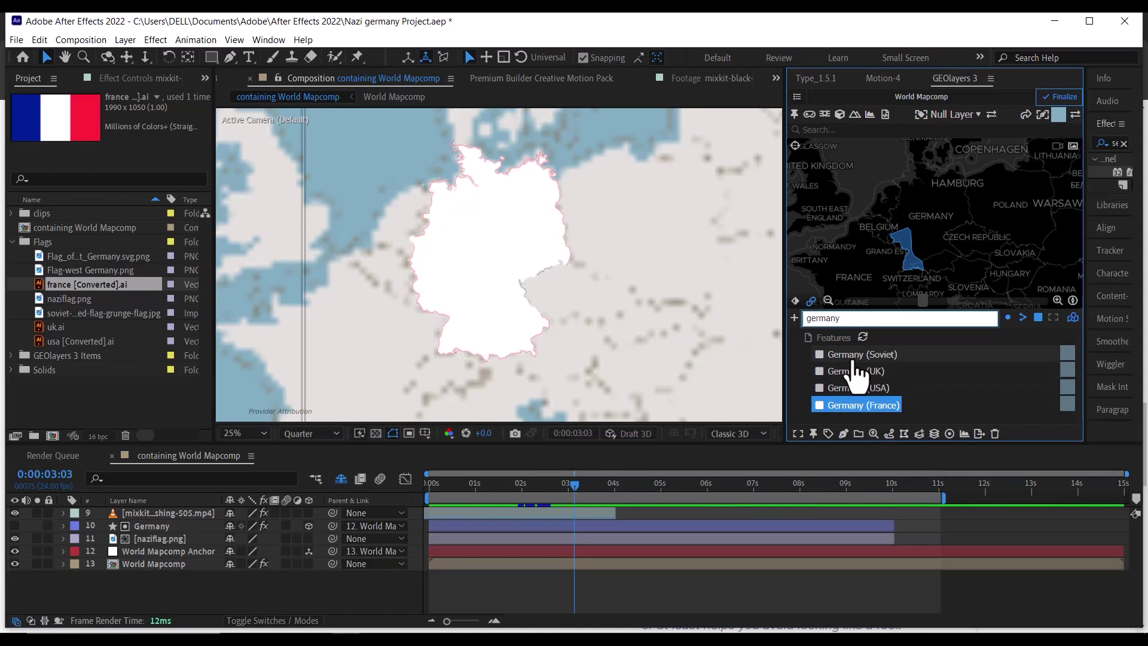
- Draw the Soviet, UK, USA and France zone features together with a time offset
{"action": "left_click", "coordinate": [856, 371], "text": "shift"}
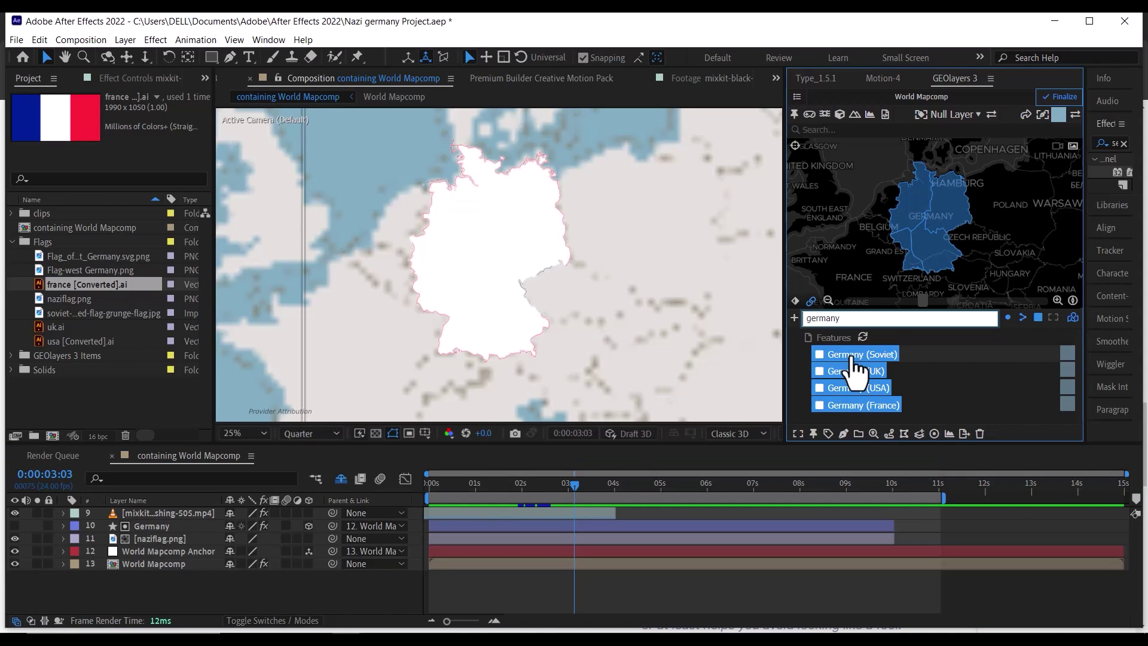
{"action": "left_click", "coordinate": [844, 434]}
{"action": "left_click", "coordinate": [894, 413]}
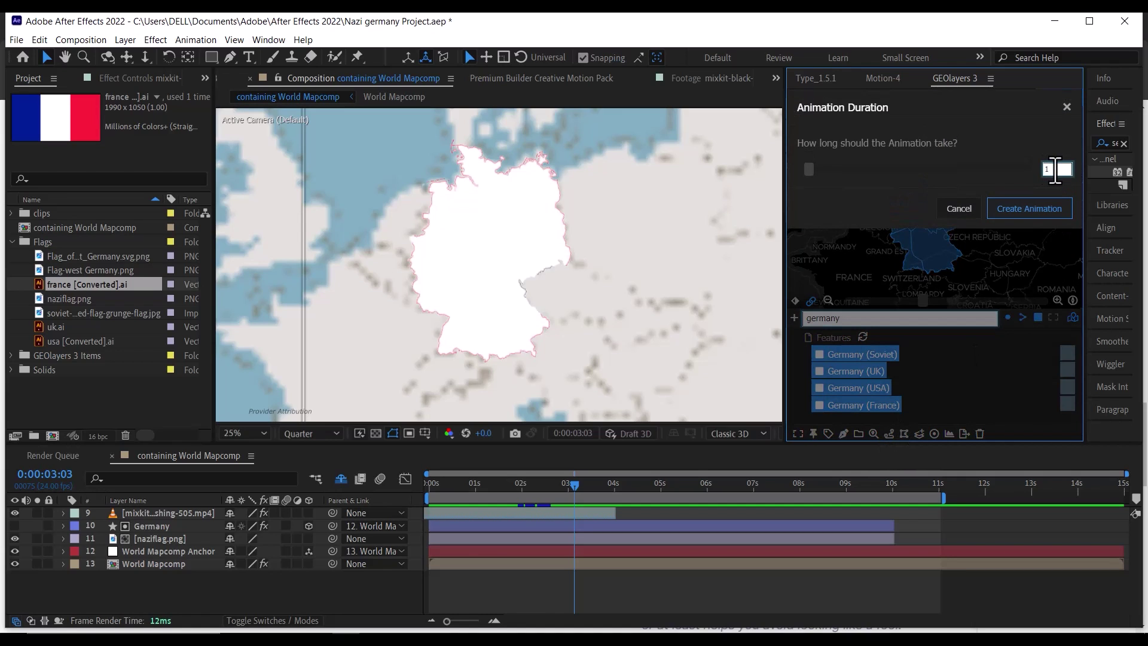
{"action": "left_click", "coordinate": [1034, 206]}
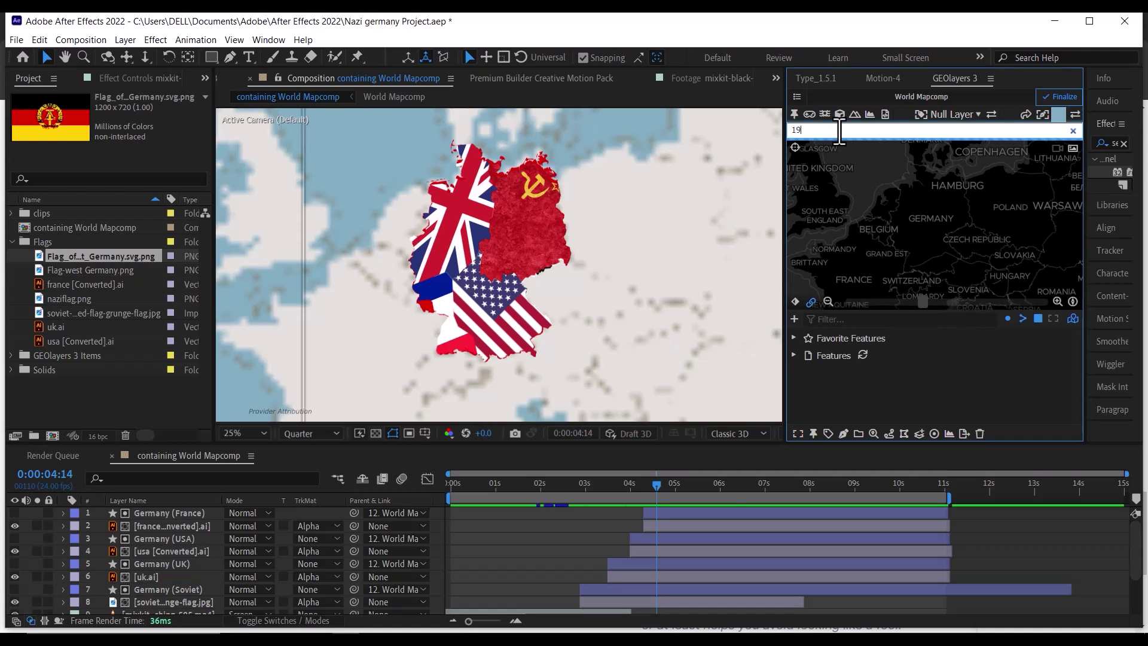
- Search GEOlayers for 1960, import world_1960.geojson and filter the feature list by germany
{"action": "key", "text": "Return"}
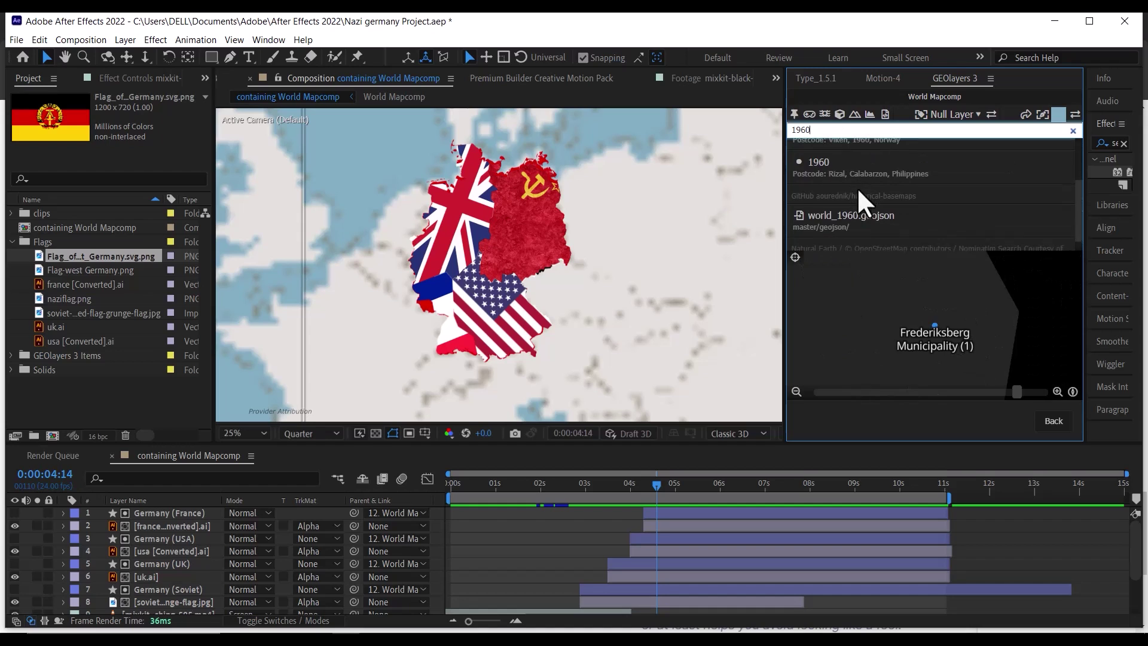
{"action": "left_click", "coordinate": [855, 206]}
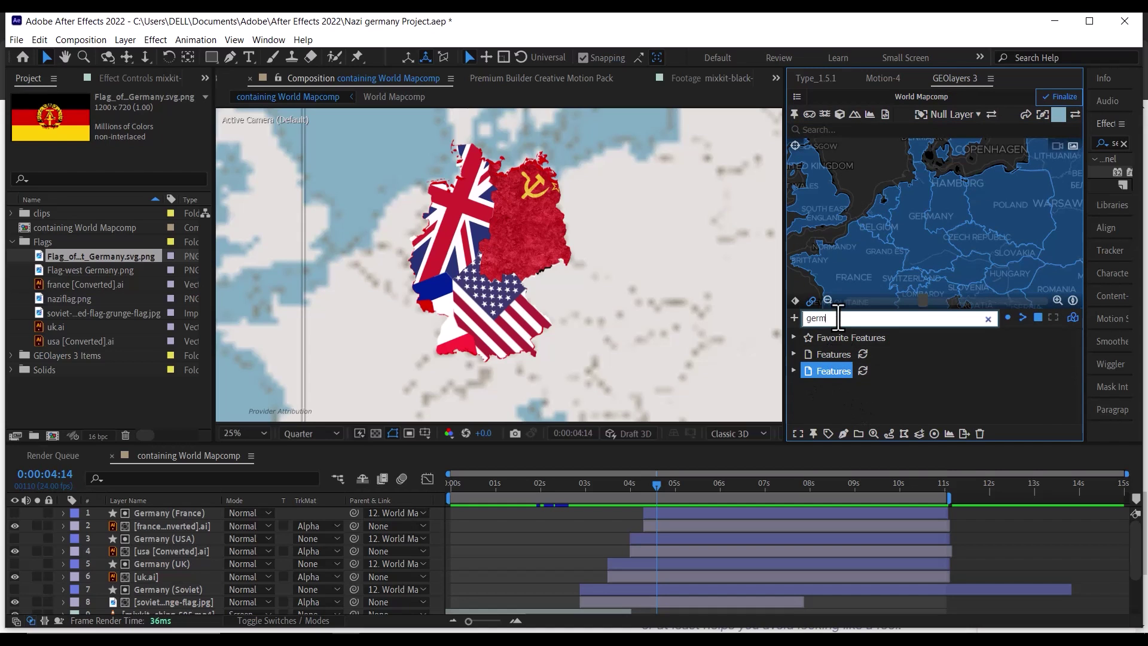
{"action": "type", "text": "y"}
{"action": "scroll", "coordinate": [833, 395], "scroll_direction": "down", "scroll_amount": 1}
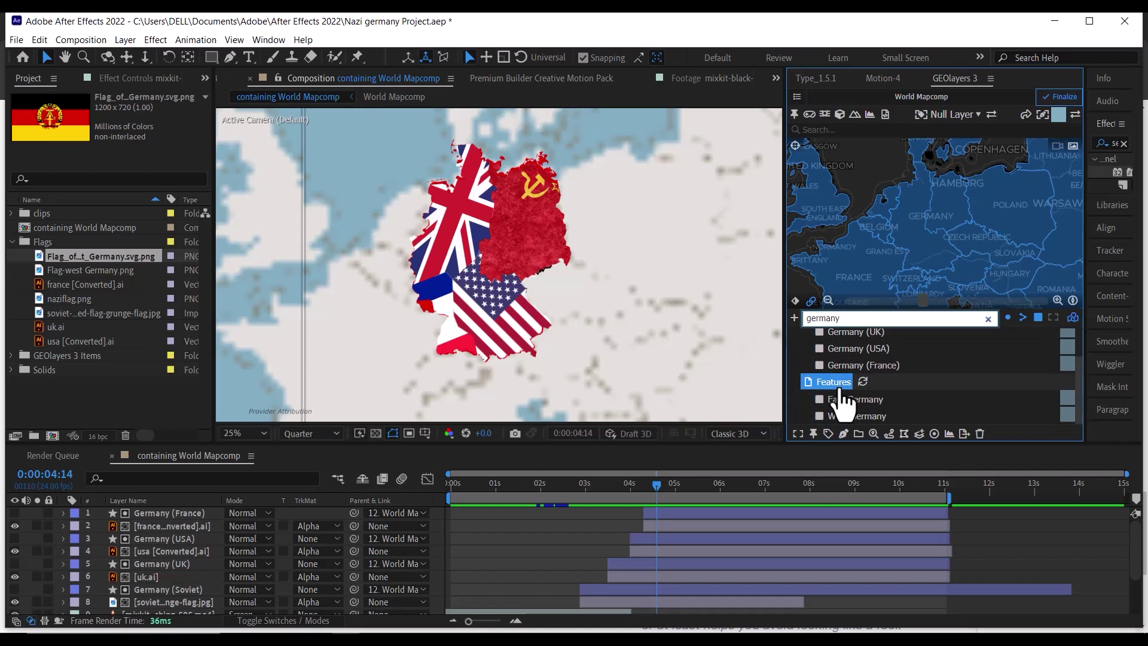
- Draw the East Germany and West Germany features together with a time offset
{"action": "left_click", "coordinate": [843, 402]}
{"action": "left_click", "coordinate": [841, 412], "text": "ctrl"}
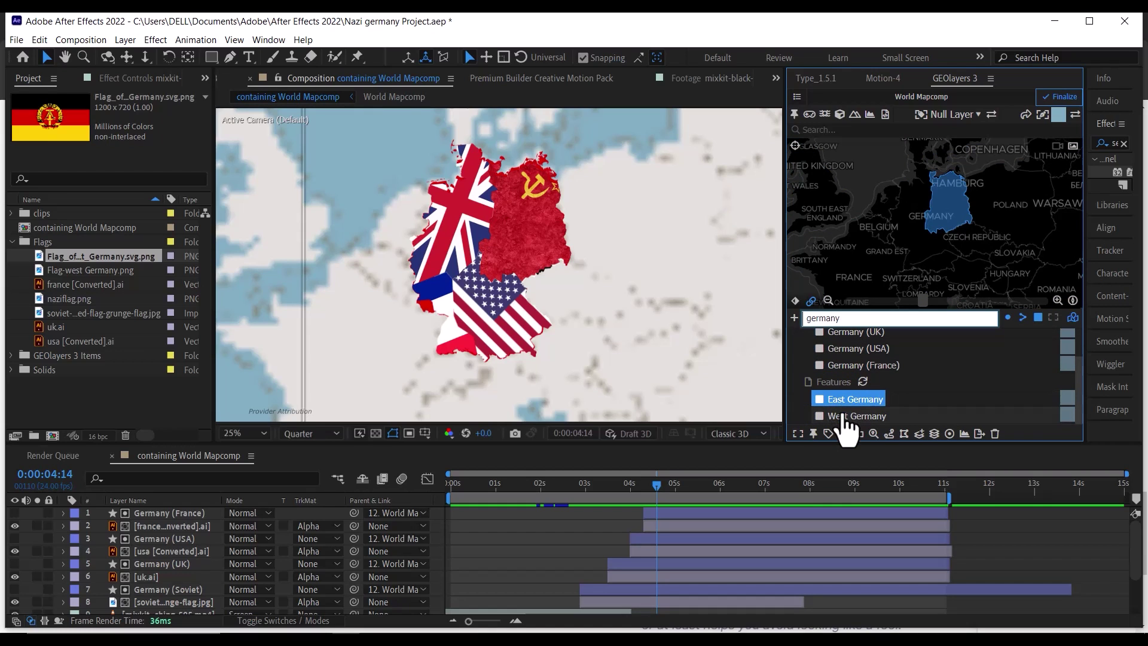
{"action": "left_click", "coordinate": [844, 435]}
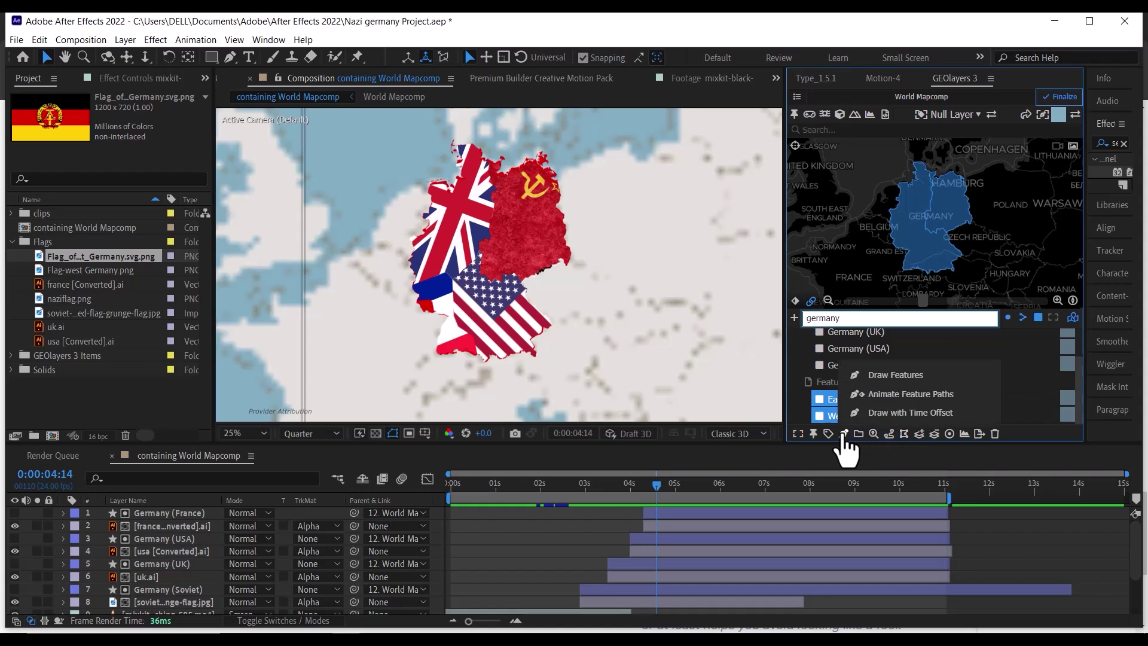
{"action": "left_click", "coordinate": [870, 419]}
{"action": "left_click", "coordinate": [1027, 212]}
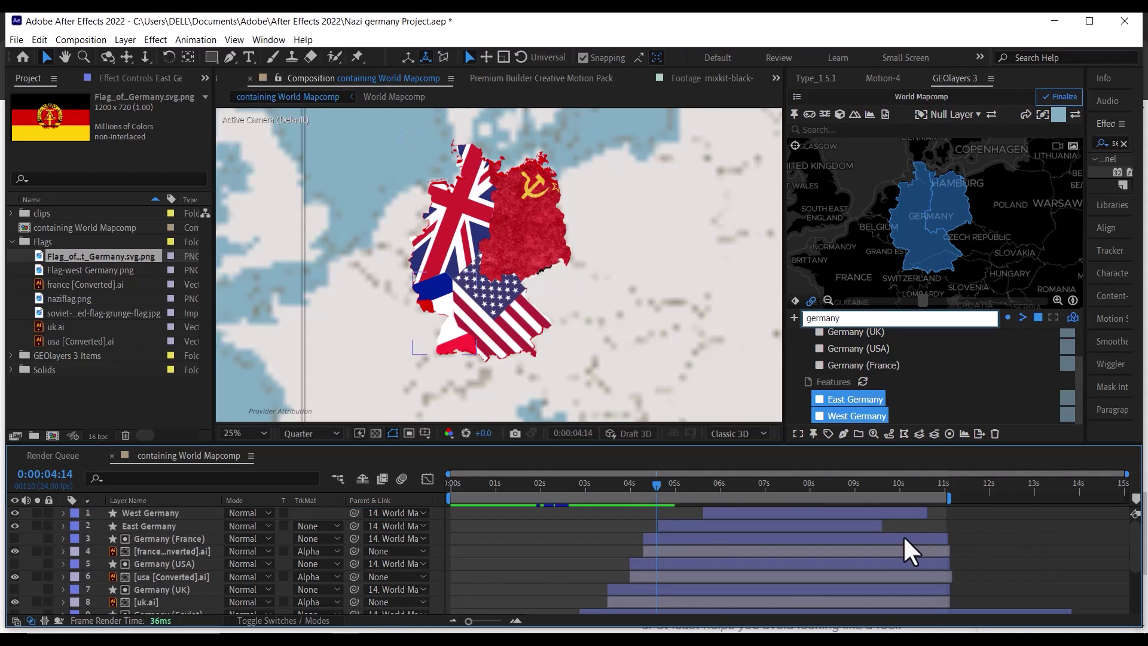
- Run the East Germany layer from about 4.8 to 11 seconds and the West Germany layer from about 5.3 to 11 seconds
{"action": "left_click_drag", "start_coordinate": [675, 517], "coordinate": [688, 518]}
{"action": "left_click_drag", "start_coordinate": [660, 529], "coordinate": [665, 521]}
{"action": "left_click", "coordinate": [705, 482]}
- Place the West and East German flags beneath their region layers with matching durations, and alpha-matte each flag to the layer above
{"action": "left_click_drag", "start_coordinate": [90, 270], "coordinate": [150, 544]}
{"action": "left_click_drag", "start_coordinate": [650, 552], "coordinate": [865, 552]}
{"action": "left_click_drag", "start_coordinate": [891, 552], "coordinate": [947, 525]}
{"action": "left_click", "coordinate": [316, 550]}
{"action": "left_click", "coordinate": [323, 497]}
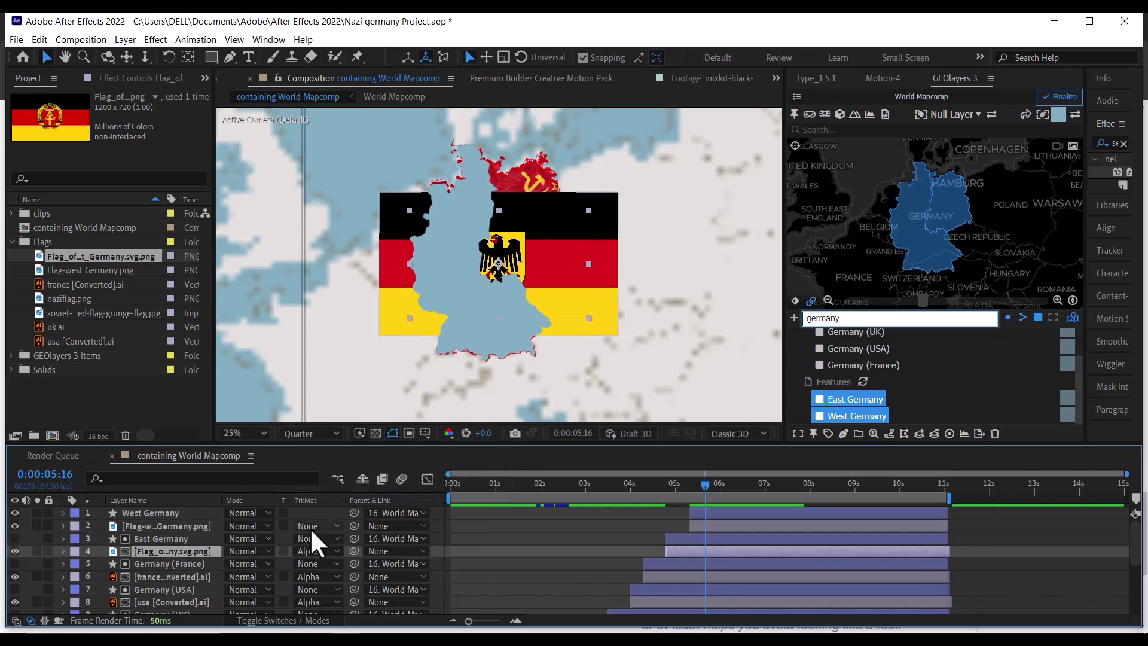
{"action": "left_click", "coordinate": [311, 526]}
{"action": "left_click", "coordinate": [323, 559]}
- Rotate, scale and move the East German flag to fill East Germany with its emblem inside the region
{"action": "key", "text": "p"}
{"action": "key", "text": "shift+s"}
{"action": "key", "text": "shift+r"}
{"action": "left_click_drag", "start_coordinate": [242, 576], "coordinate": [272, 588]}
{"action": "left_click_drag", "start_coordinate": [539, 272], "coordinate": [573, 229]}
{"action": "mouse_move", "coordinate": [235, 588]}
{"action": "left_mouse_down"}
{"action": "mouse_move", "coordinate": [295, 595]}
{"action": "mouse_move", "coordinate": [230, 576]}
{"action": "left_mouse_up"}
{"action": "left_click_drag", "start_coordinate": [548, 281], "coordinate": [548, 272]}
{"action": "key", "text": "u"}
- Rotate, scale and move the West German flag to fill West Germany, and save the project
{"action": "left_click", "coordinate": [171, 526]}
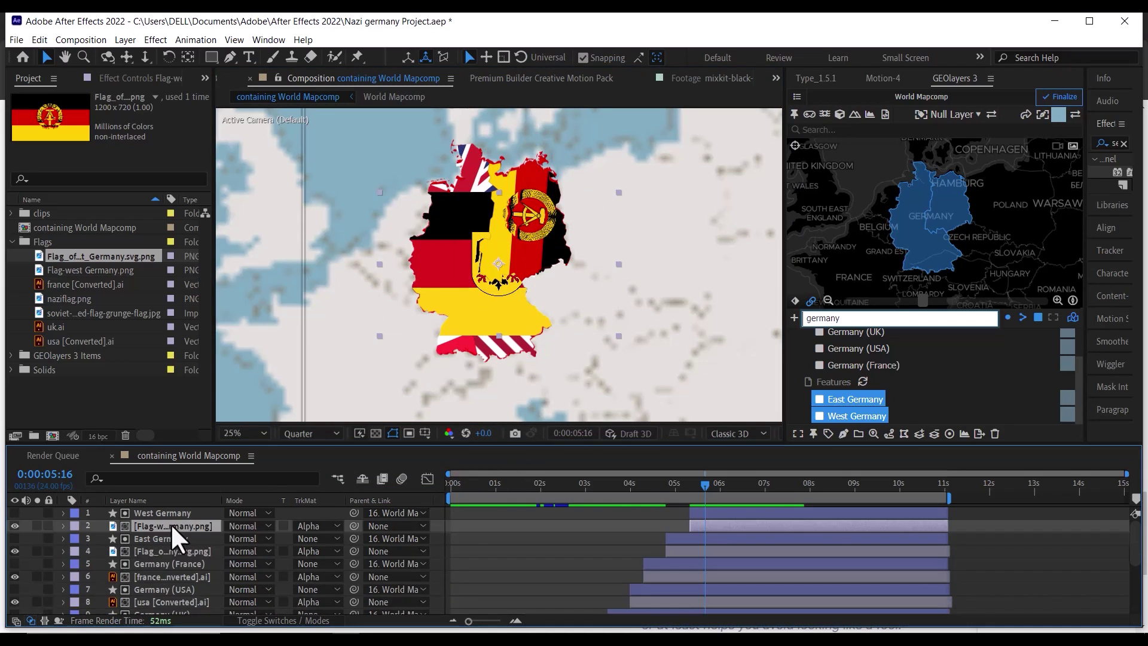
{"action": "key", "text": "p"}
{"action": "key", "text": "shift+s"}
{"action": "key", "text": "shift+r"}
{"action": "left_click_drag", "start_coordinate": [239, 563], "coordinate": [215, 538]}
{"action": "key", "text": "ctrl+s"}
{"action": "key", "text": "u"}
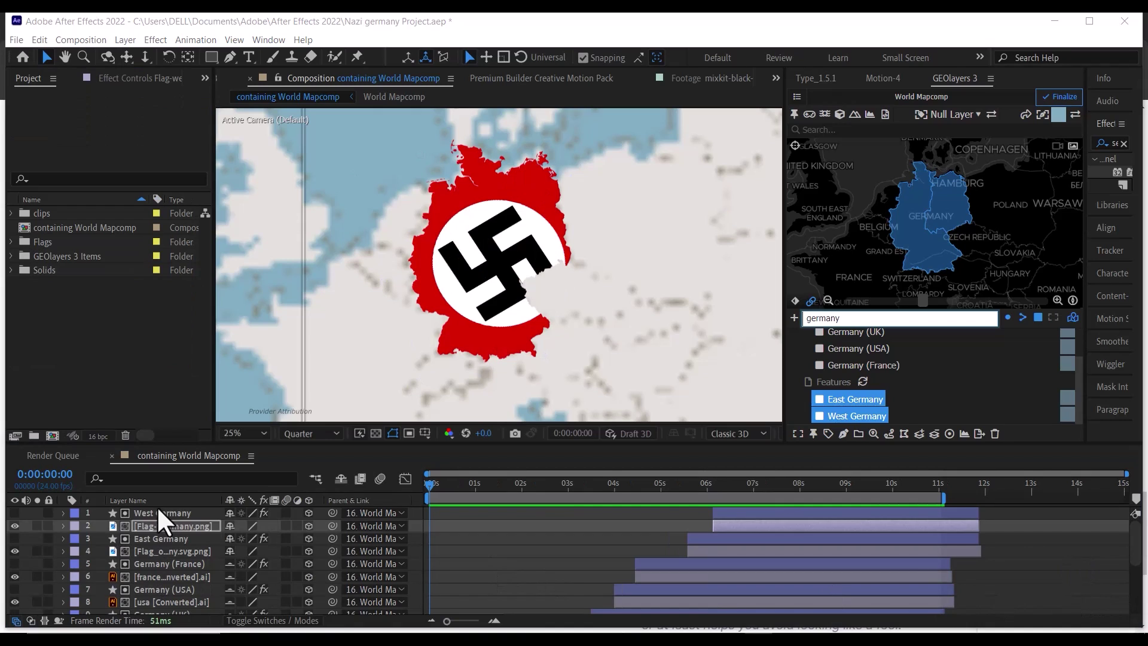
- Select all region, flag and ink splash layers and parent them to World Mapcomp Anchor
{"action": "left_click", "coordinate": [159, 512]}
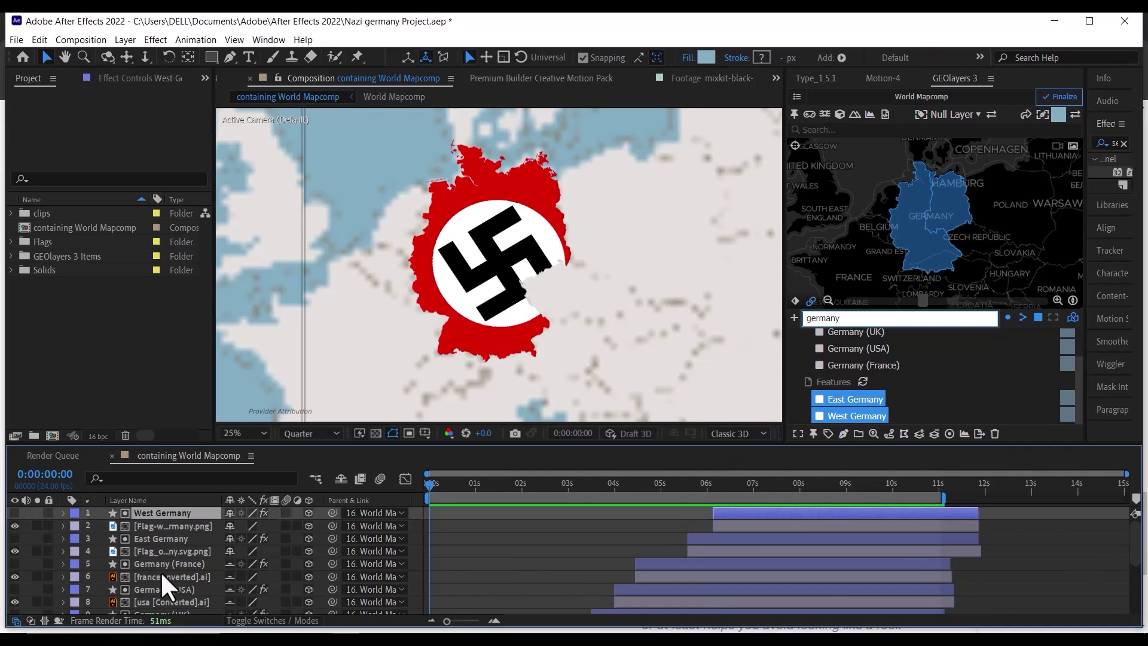
{"action": "scroll", "coordinate": [160, 571], "scroll_direction": "down", "scroll_amount": 5}
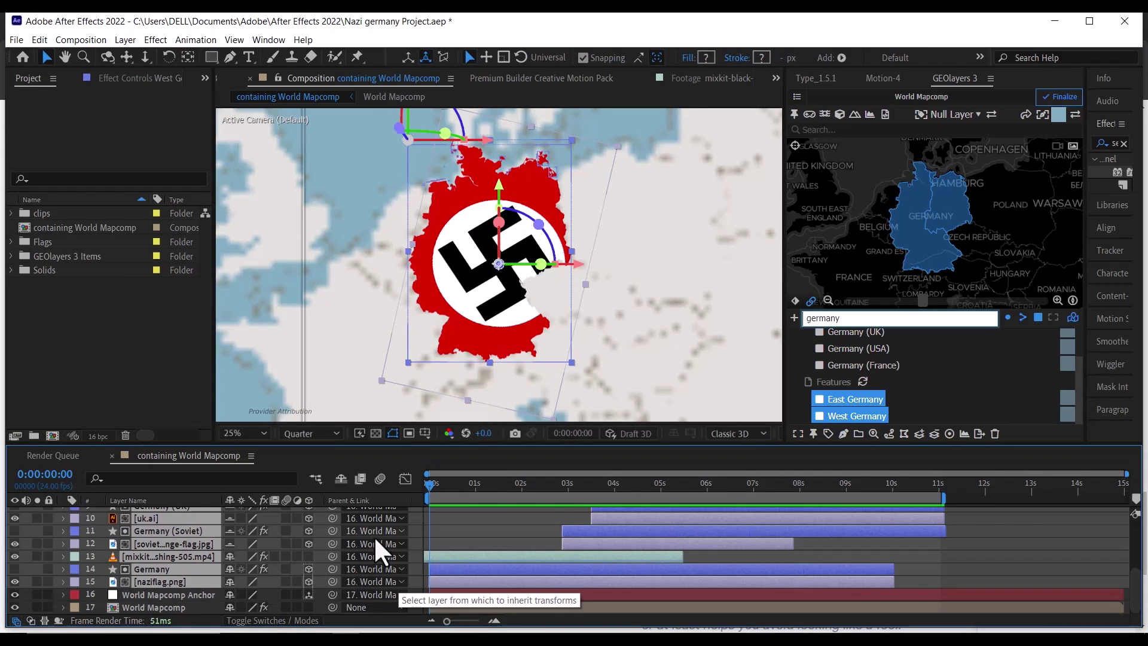
{"action": "left_click", "coordinate": [371, 556]}
{"action": "left_click", "coordinate": [399, 524]}
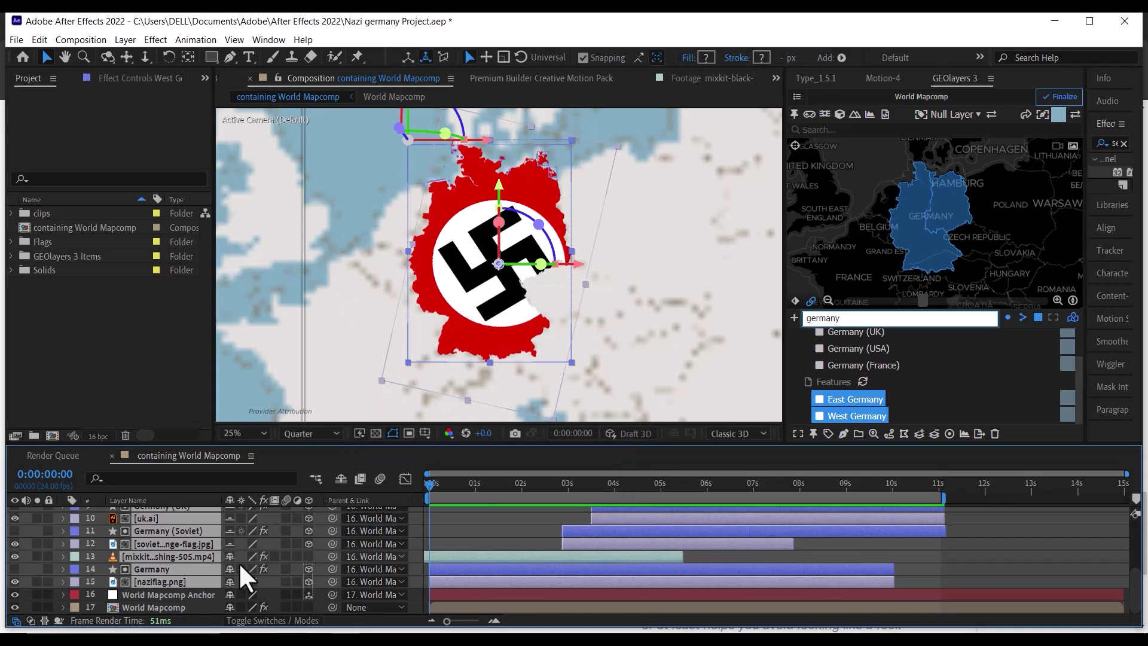
- Turn on 3D for all the selected region, flag and ink splash layers
{"action": "scroll", "coordinate": [167, 572], "scroll_direction": "up", "scroll_amount": 2}
{"action": "scroll", "coordinate": [167, 572], "scroll_direction": "up", "scroll_amount": 2}
{"action": "left_click", "coordinate": [308, 512]}
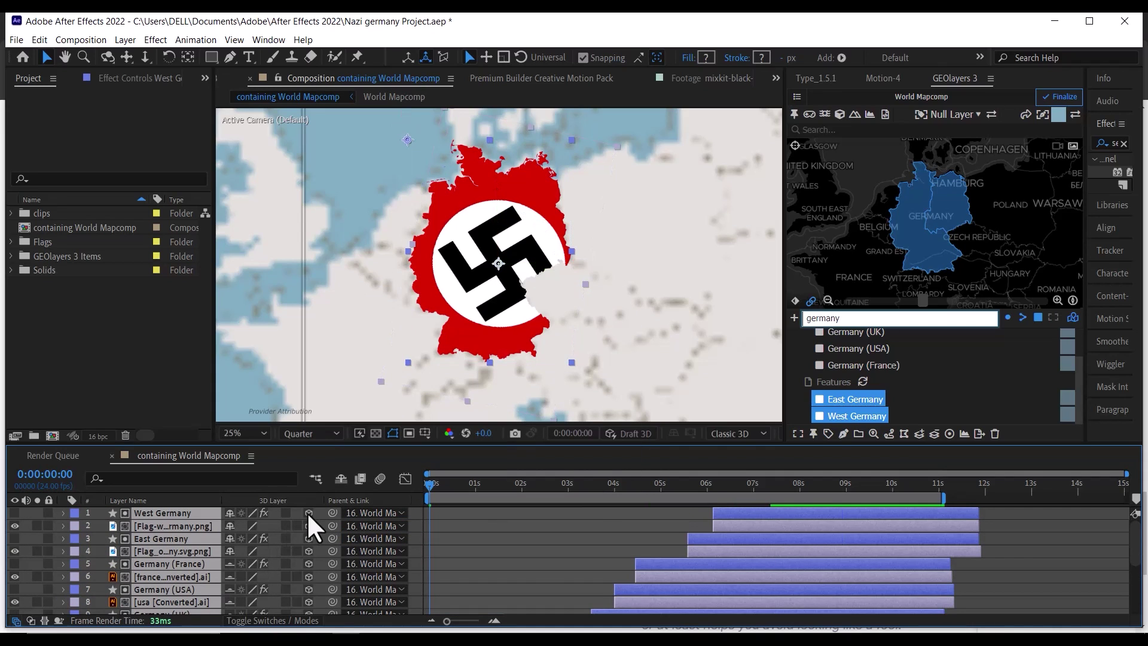
{"action": "left_click", "coordinate": [307, 512]}
- Return to the start of the composition, save the project and finalize World Mapcomp
{"action": "scroll", "coordinate": [303, 538], "scroll_direction": "down", "scroll_amount": 3}
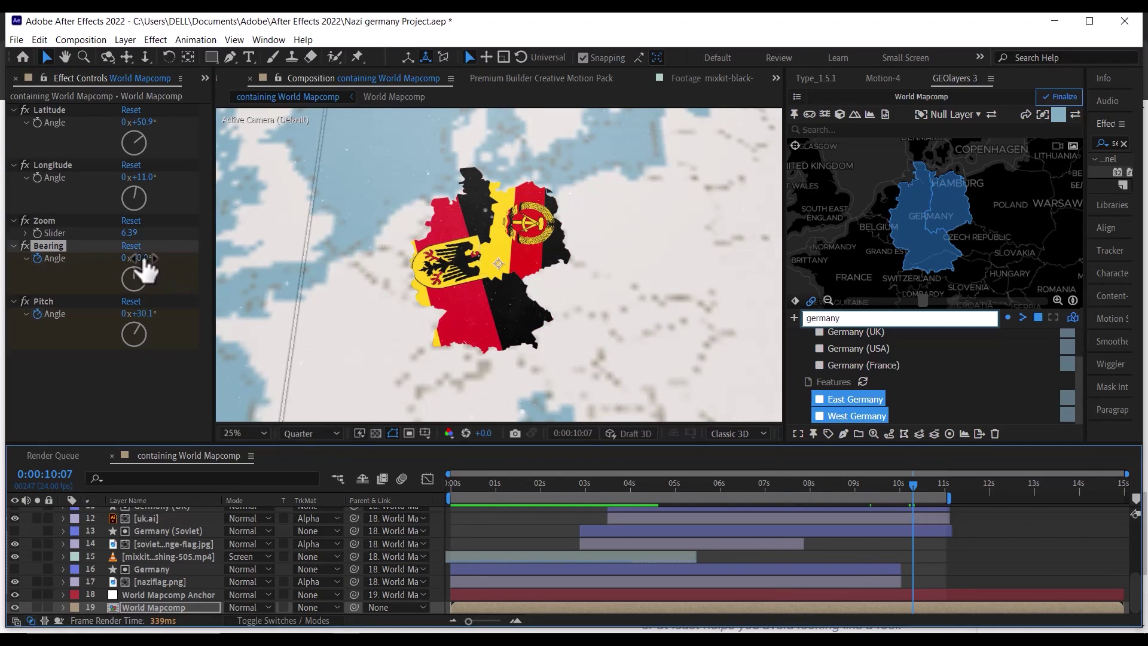
{"action": "key", "text": "Home"}
{"action": "key", "text": "ctrl+s"}
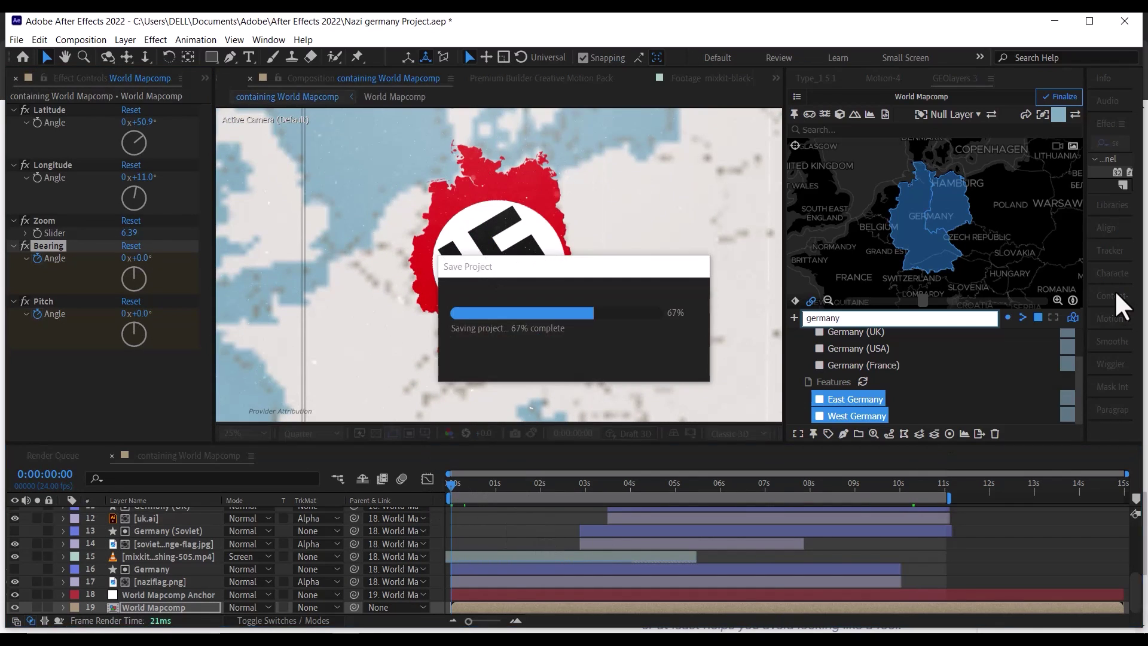
{"action": "left_click", "coordinate": [1057, 99]}
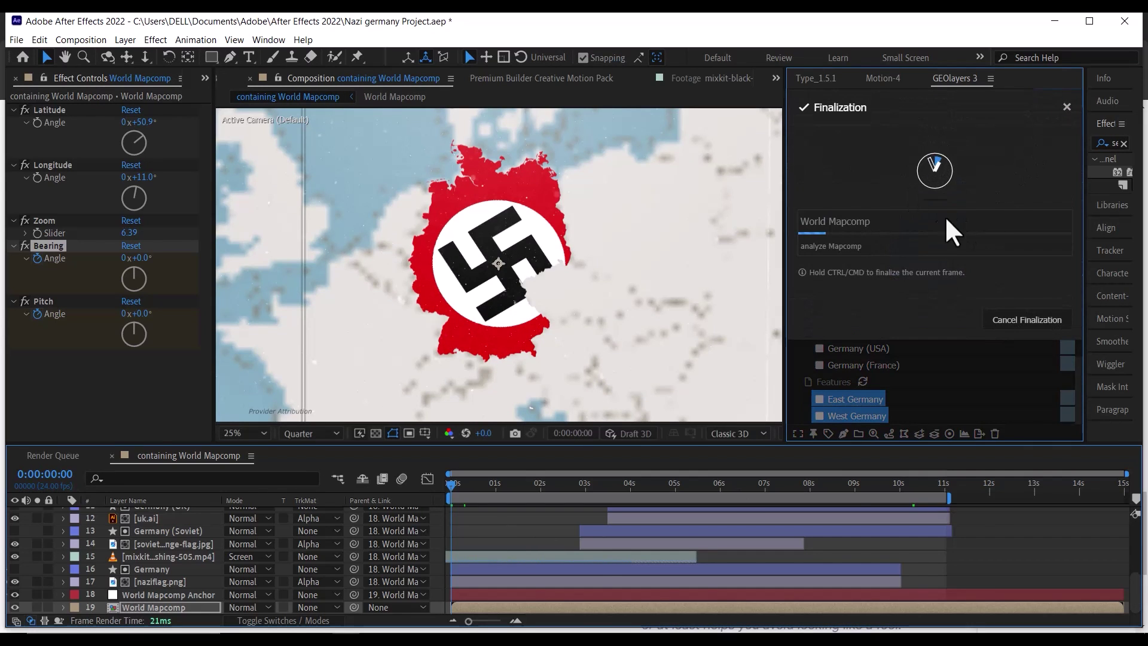